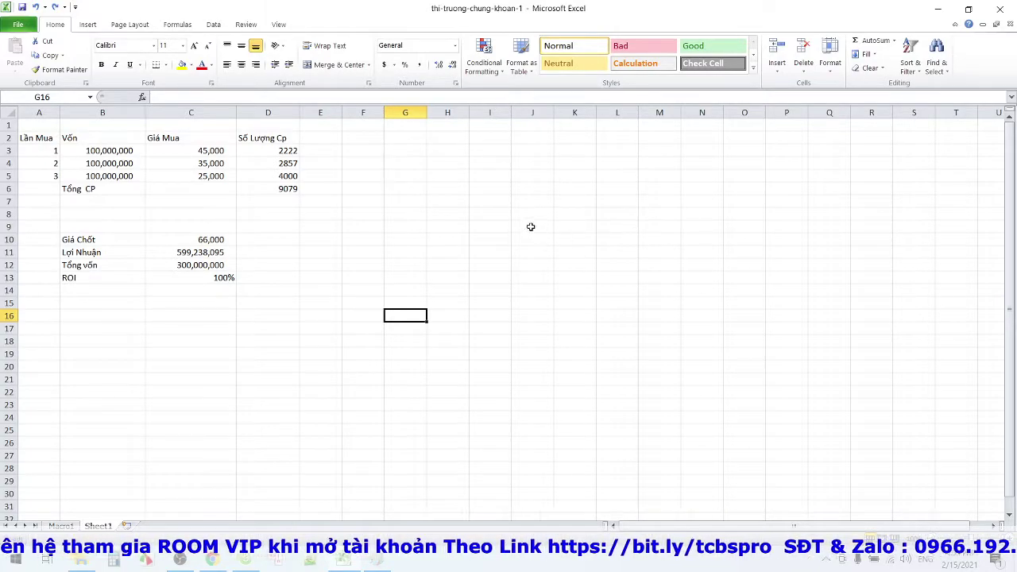
Step: Examine the Vốn amounts allotted to the three share purchases in column B
{"action": "left_click", "coordinate": [438, 198]}
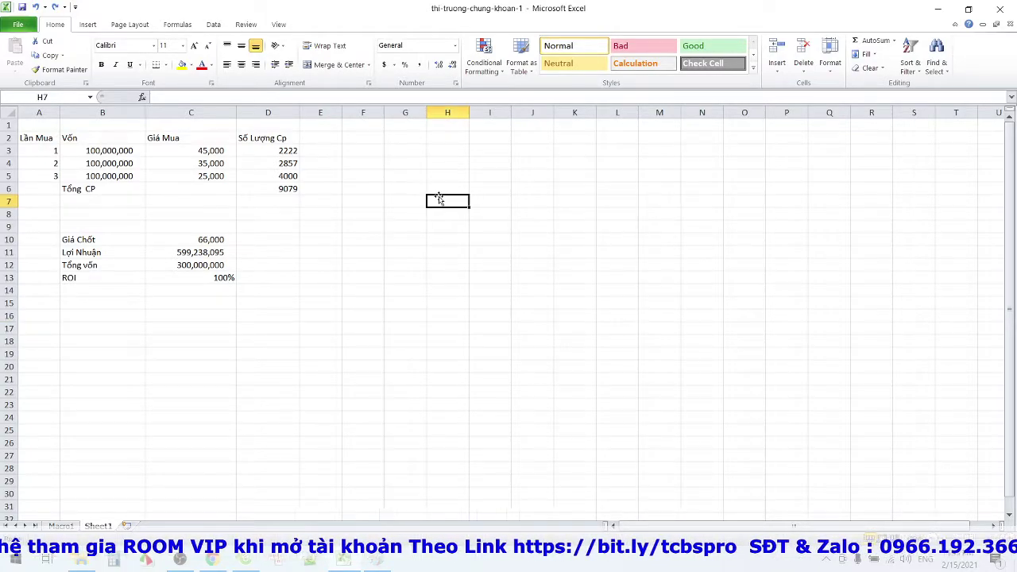
{"action": "left_click", "coordinate": [382, 237]}
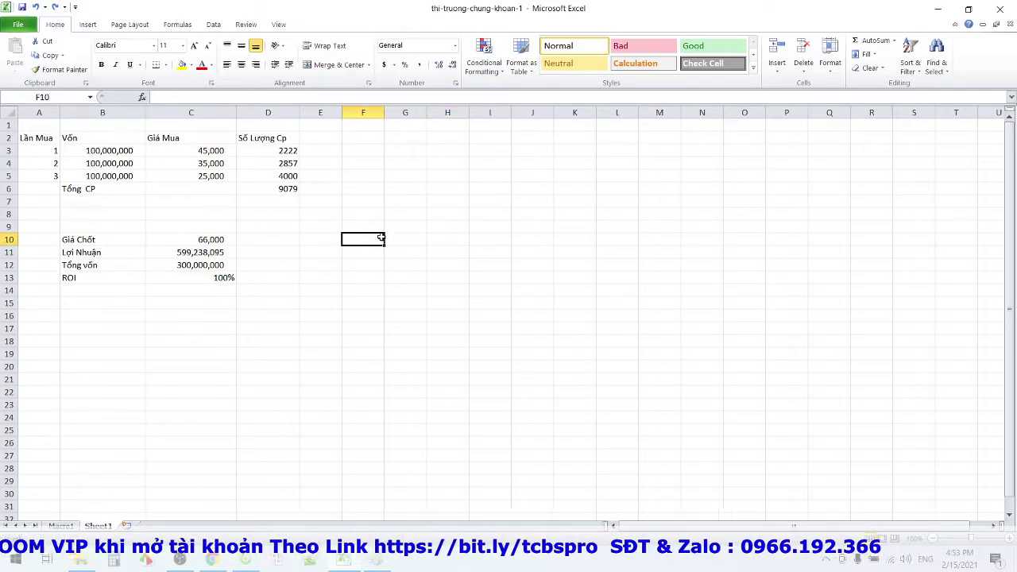
{"action": "left_click", "coordinate": [66, 150]}
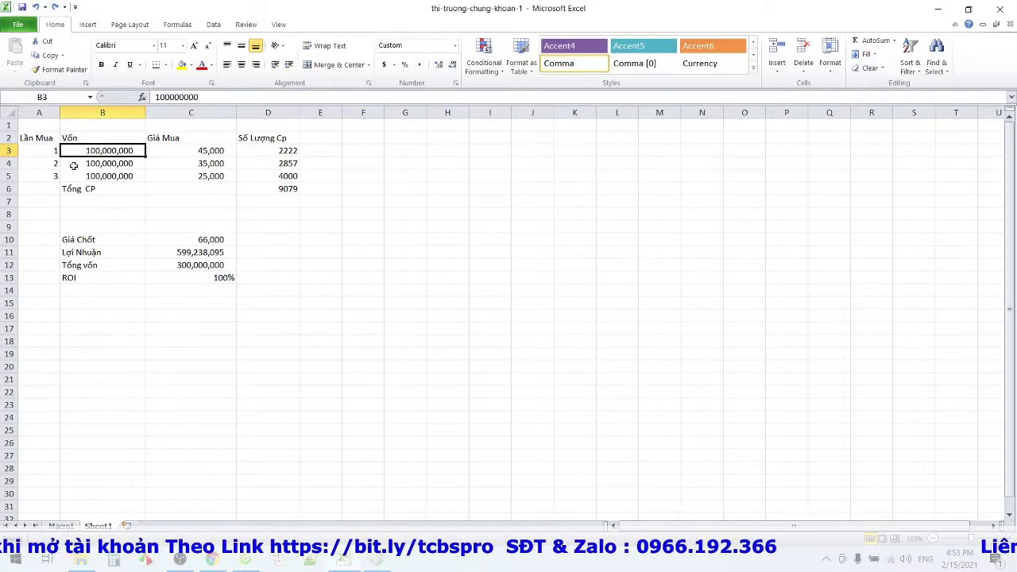
{"action": "left_click", "coordinate": [73, 165]}
{"action": "left_click", "coordinate": [81, 176]}
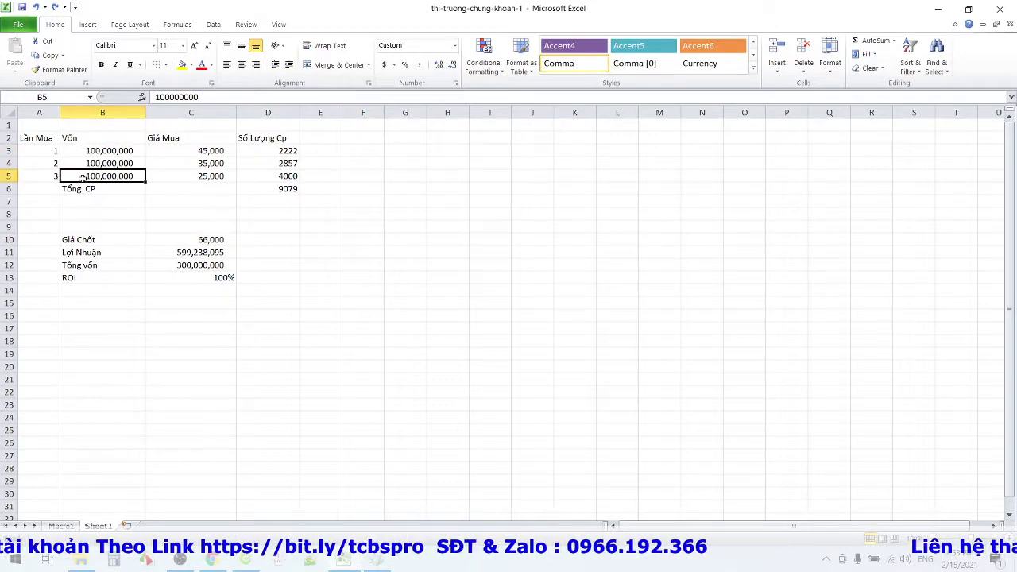
{"action": "left_click", "coordinate": [320, 263]}
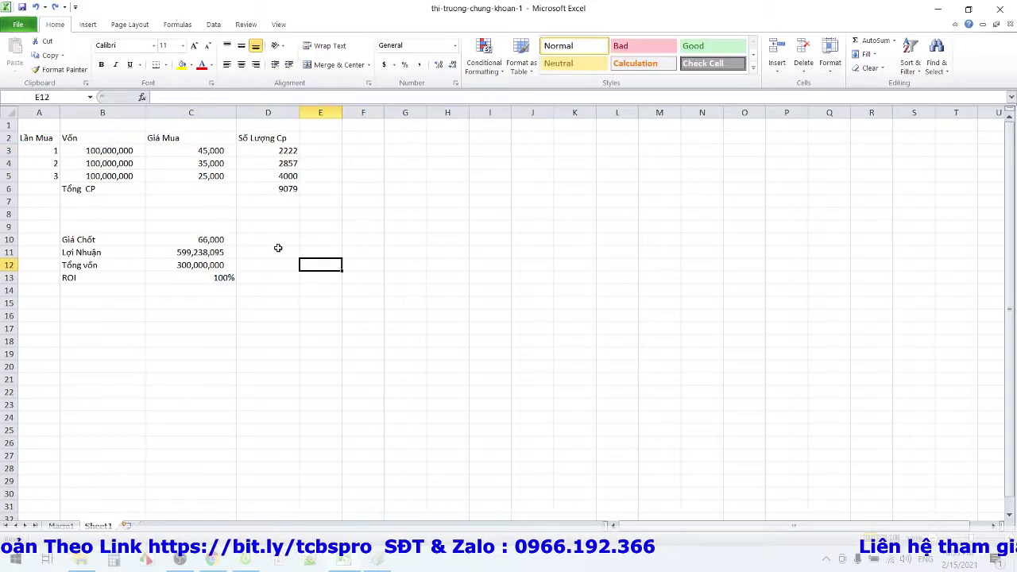
{"action": "left_click", "coordinate": [125, 155]}
{"action": "left_click", "coordinate": [144, 202]}
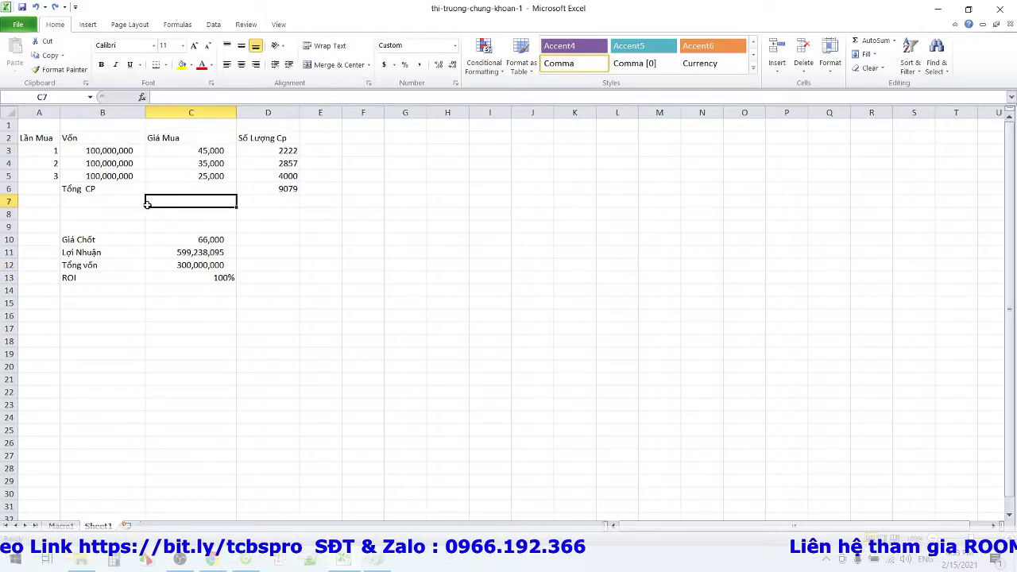
{"action": "left_click", "coordinate": [94, 156]}
{"action": "left_click", "coordinate": [180, 212]}
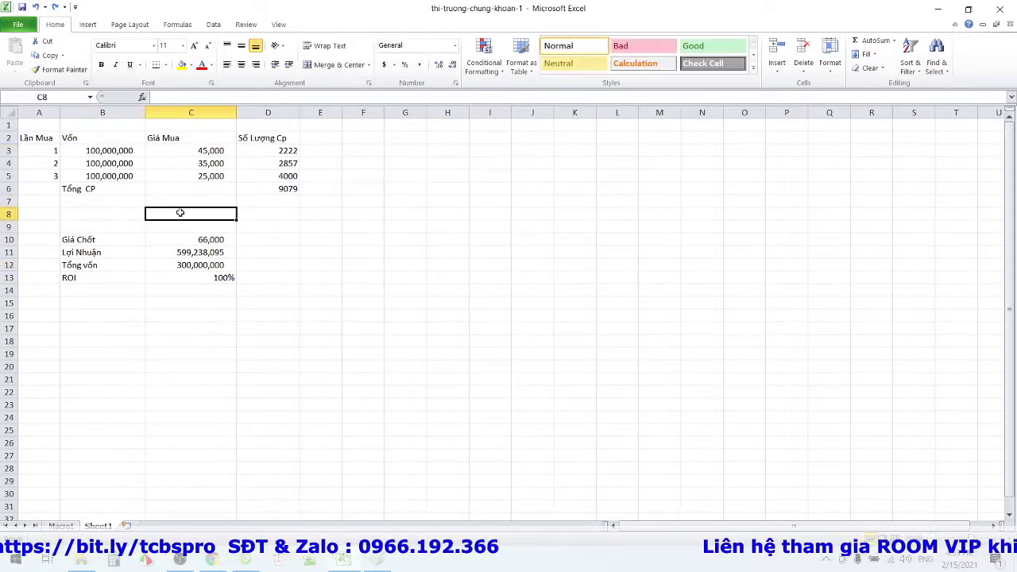
{"action": "left_click", "coordinate": [119, 157]}
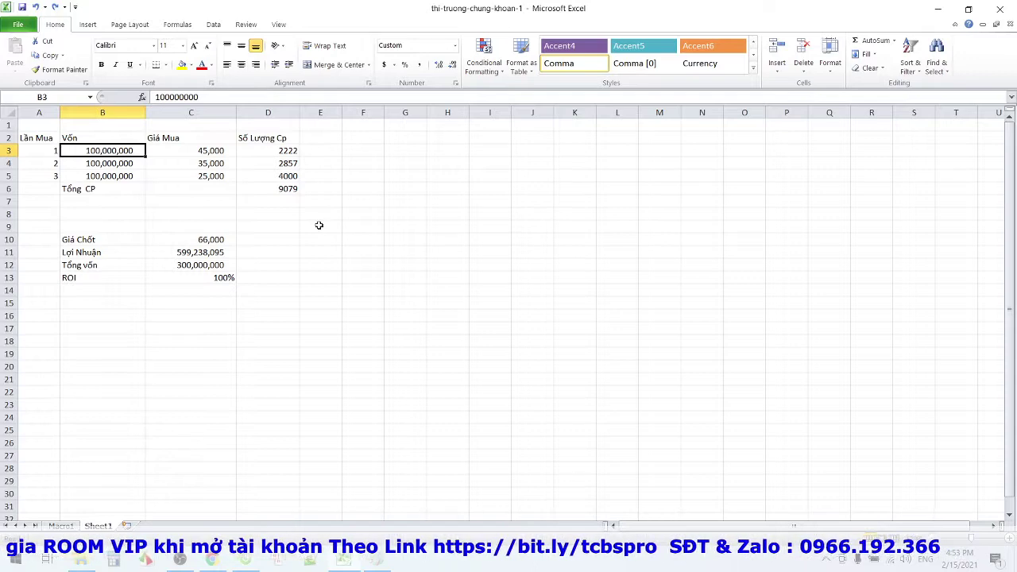
{"action": "left_click", "coordinate": [367, 277]}
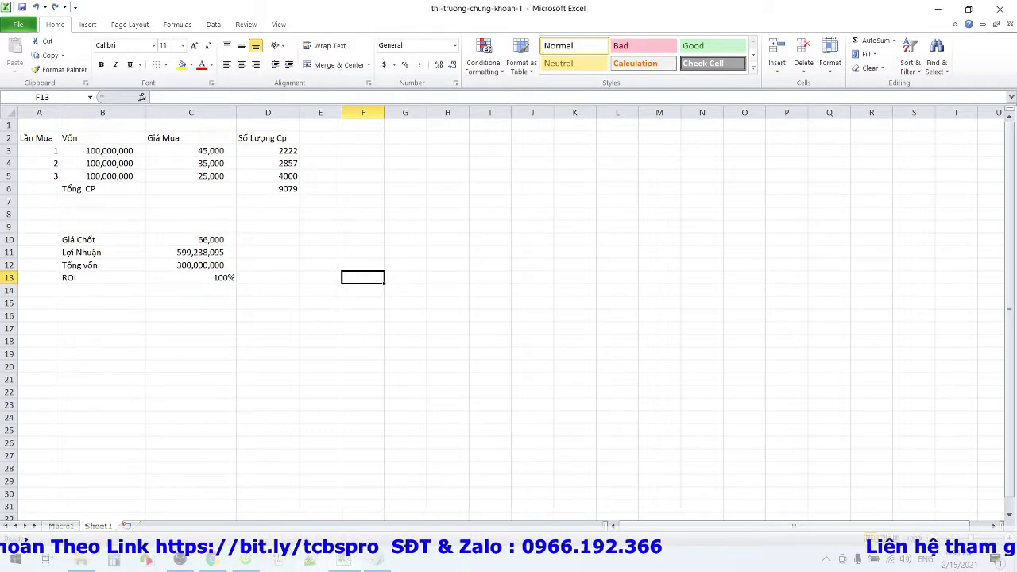
{"action": "left_click", "coordinate": [111, 153]}
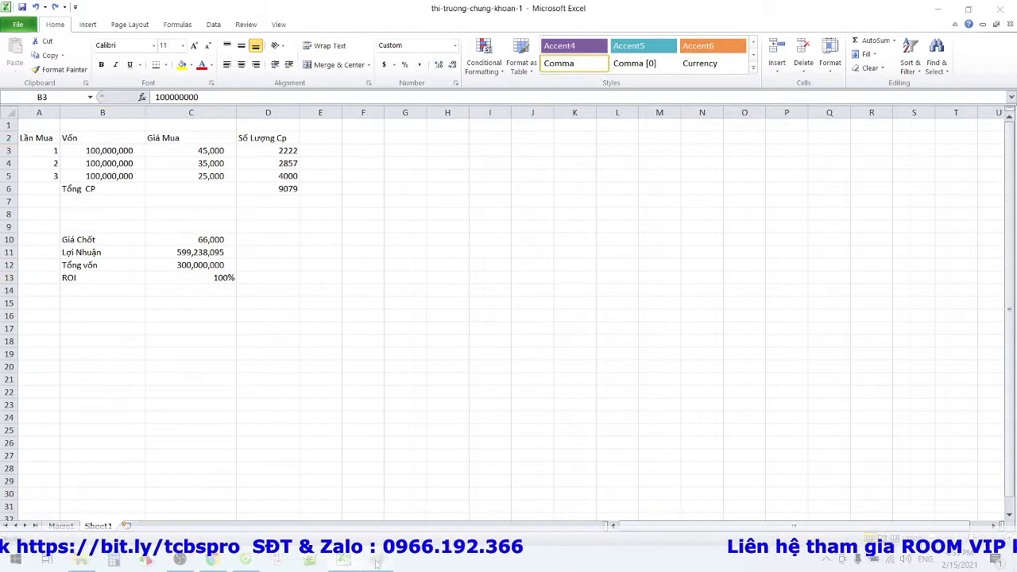
Step: Switch to Paint to review the price sketch of the three bottoms (Đáy 1 to Đáy 3), and return to the Excel workbook
{"action": "key", "text": "alt+Tab"}
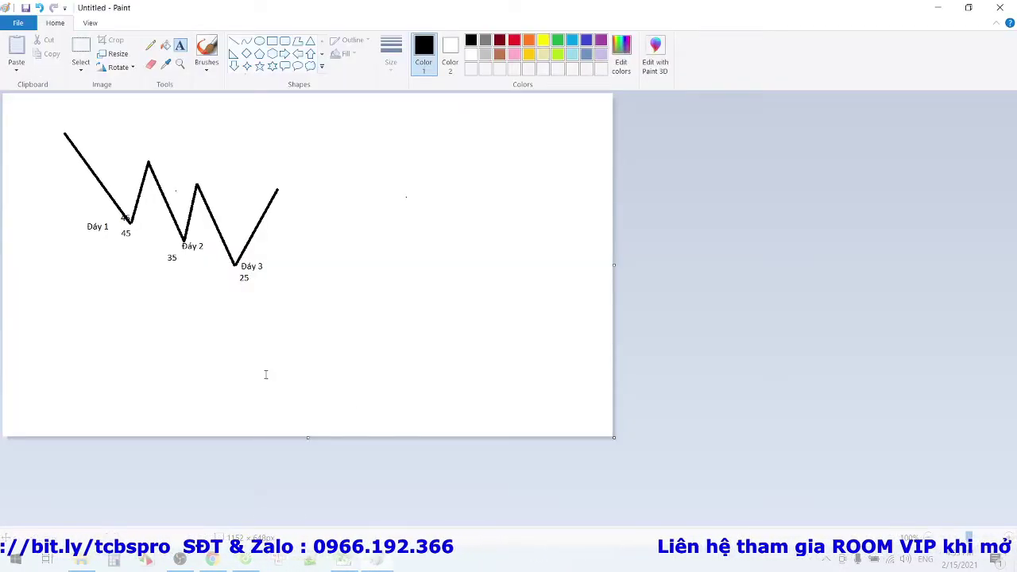
{"action": "left_click", "coordinate": [384, 284]}
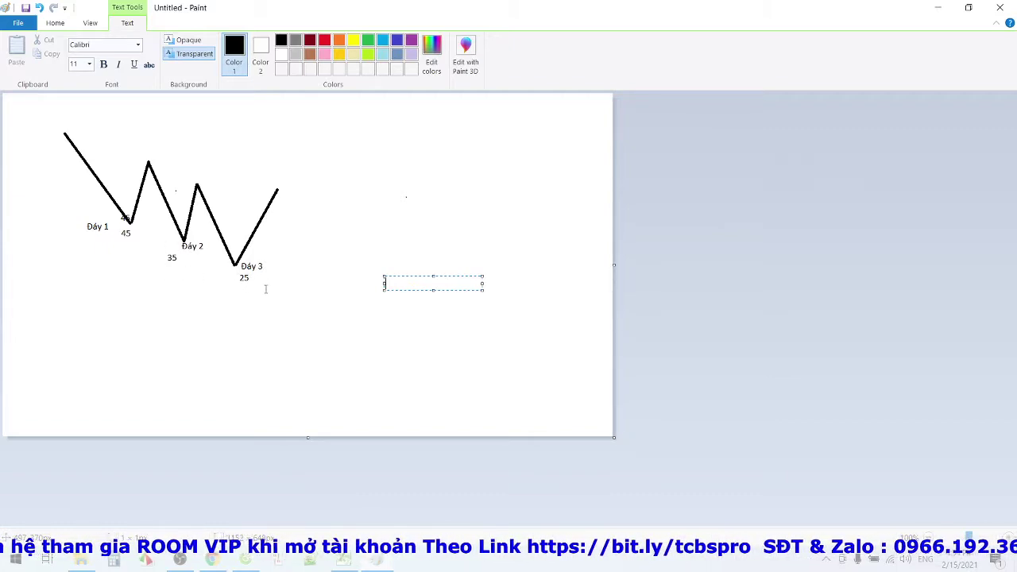
{"action": "key", "text": "alt+Tab"}
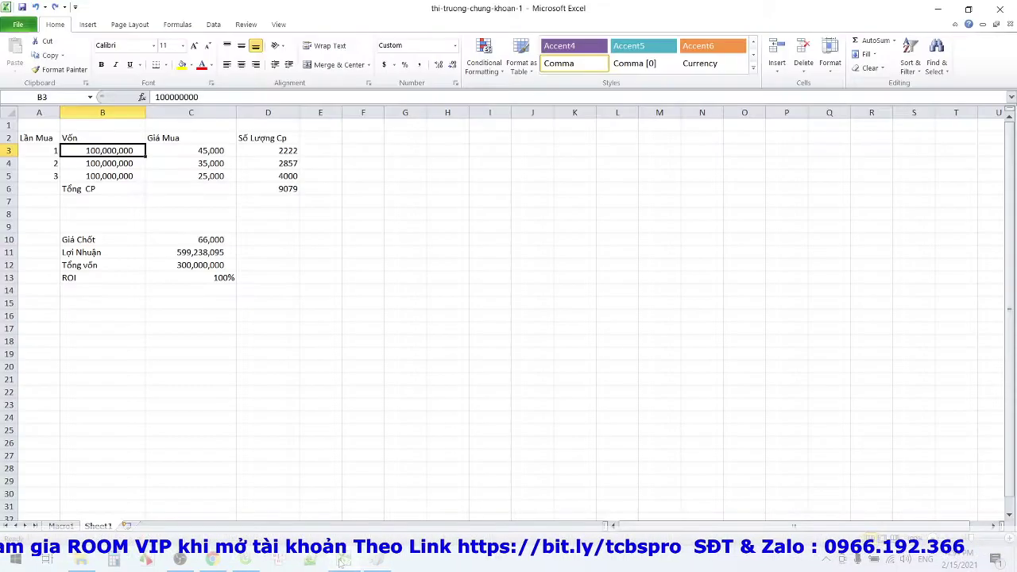
Step: Examine the Giá Mua and Số Lượng Cp of each of the three purchases, including the Tổng CP formula
{"action": "left_click", "coordinate": [325, 382]}
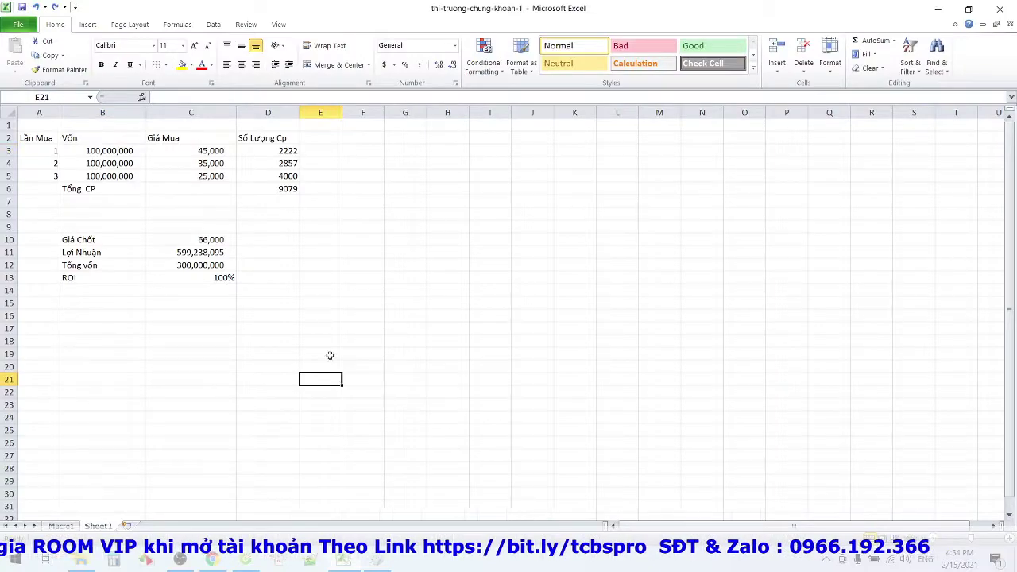
{"action": "left_click", "coordinate": [102, 150]}
{"action": "left_click", "coordinate": [195, 161]}
{"action": "left_click", "coordinate": [204, 150]}
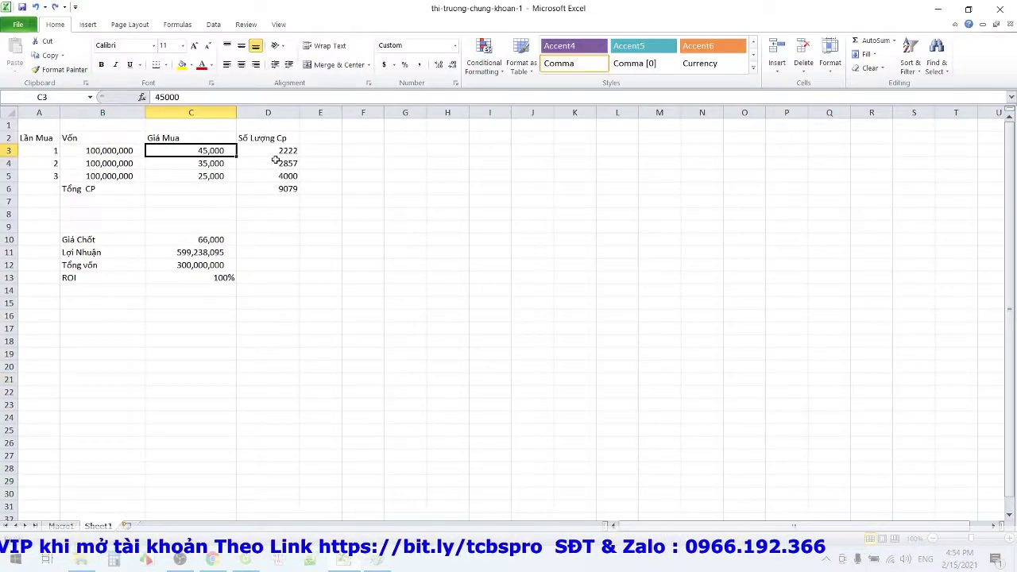
{"action": "left_click", "coordinate": [280, 155]}
{"action": "left_click", "coordinate": [379, 204]}
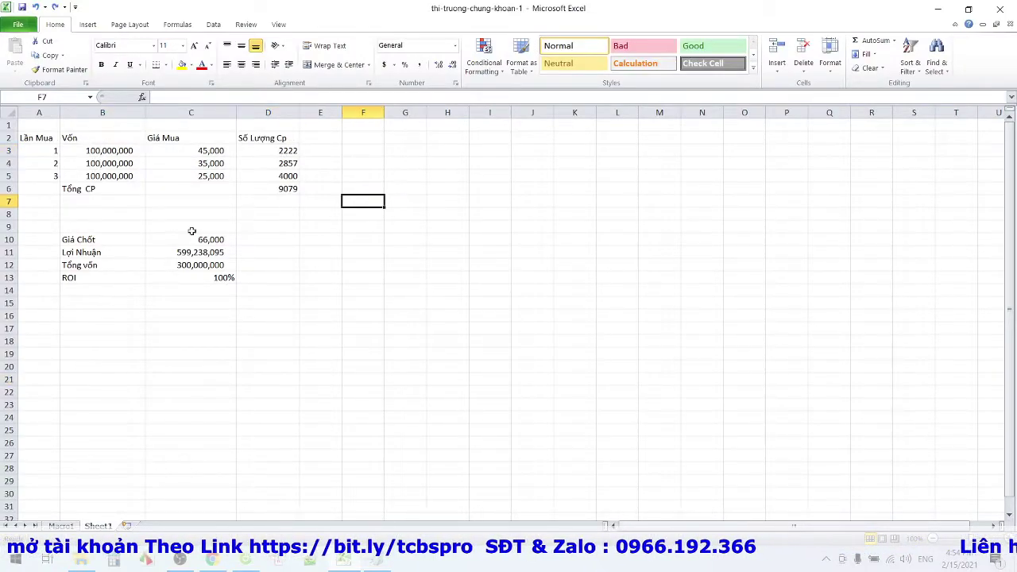
{"action": "left_click", "coordinate": [188, 162]}
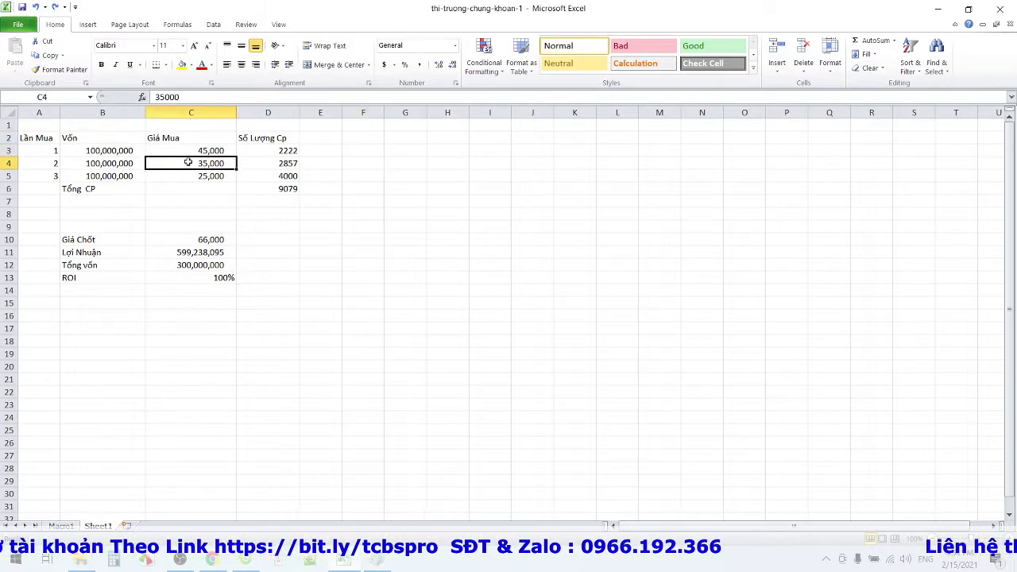
{"action": "left_click", "coordinate": [280, 165]}
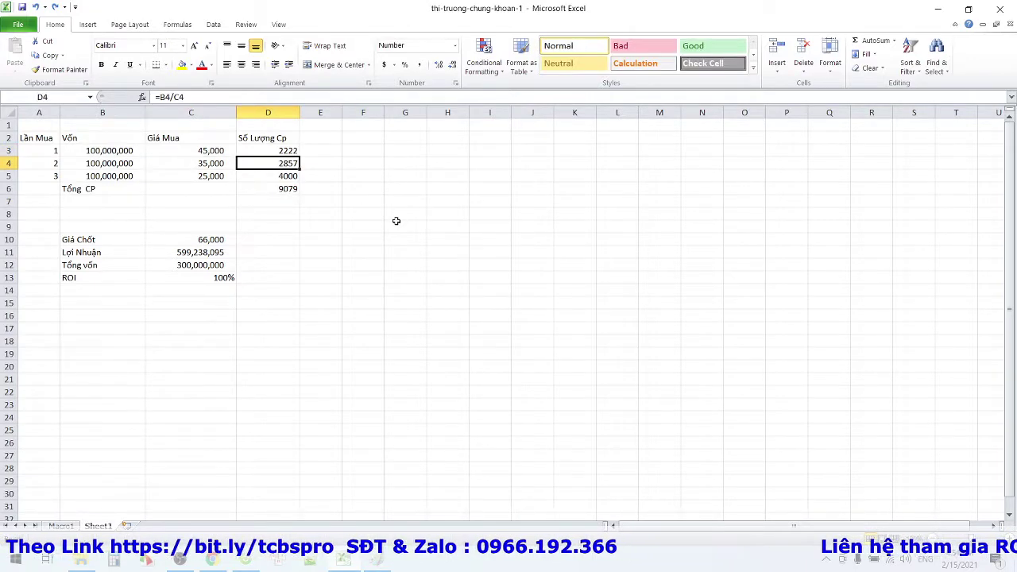
{"action": "left_click", "coordinate": [411, 228]}
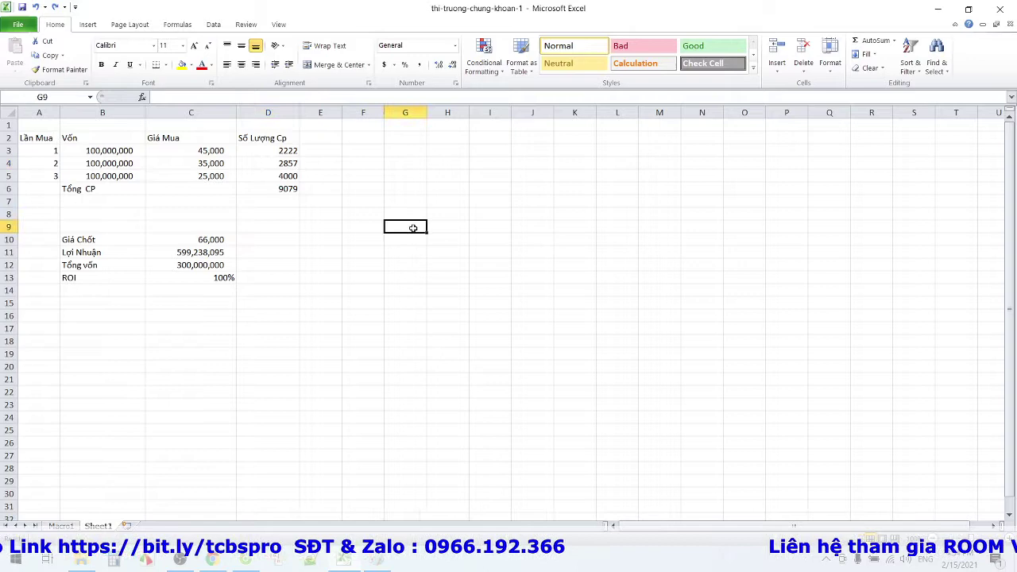
{"action": "left_click", "coordinate": [205, 177]}
{"action": "left_click", "coordinate": [284, 178]}
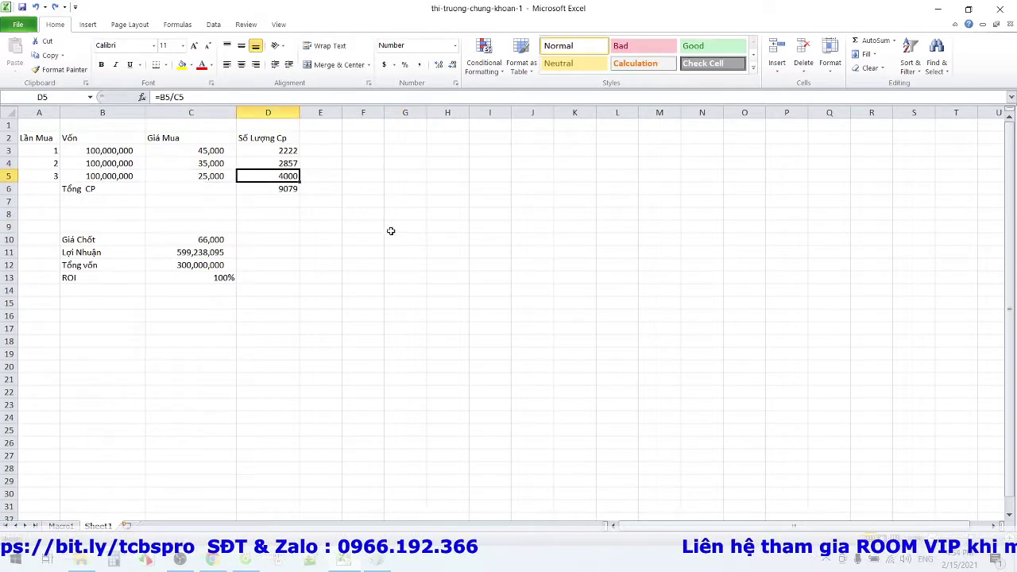
{"action": "left_click", "coordinate": [392, 231]}
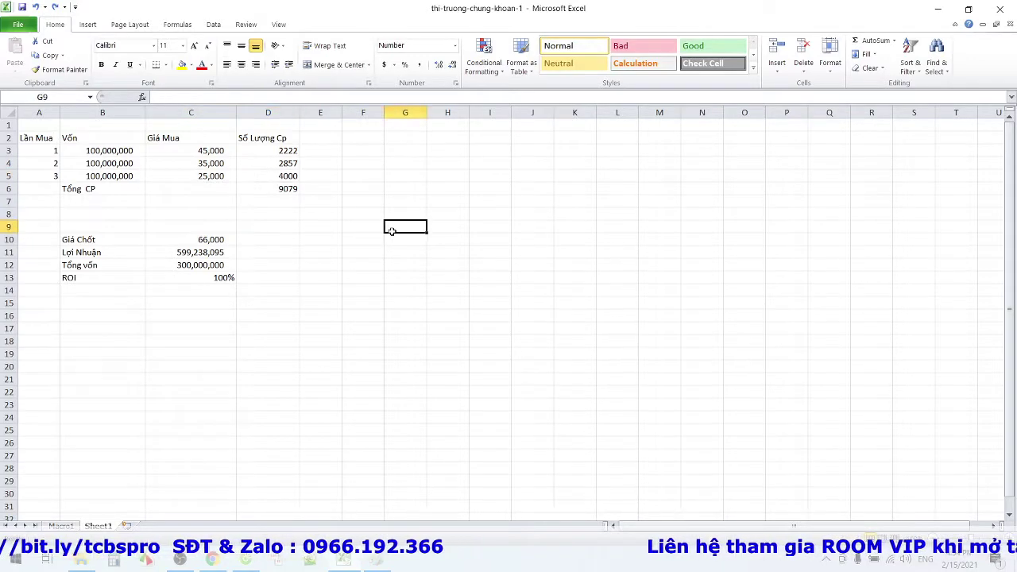
{"action": "left_click", "coordinate": [266, 192]}
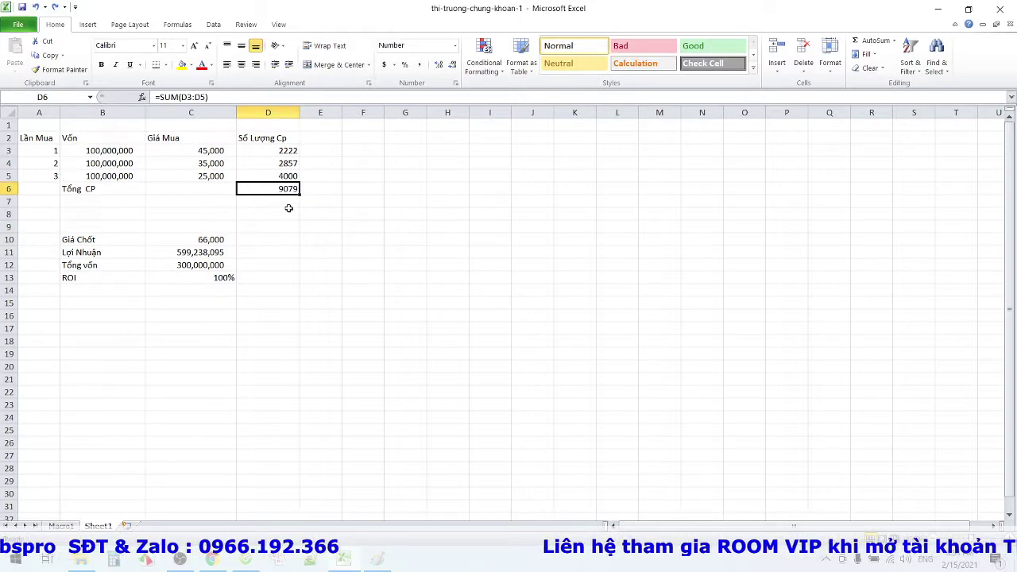
{"action": "left_click", "coordinate": [356, 265]}
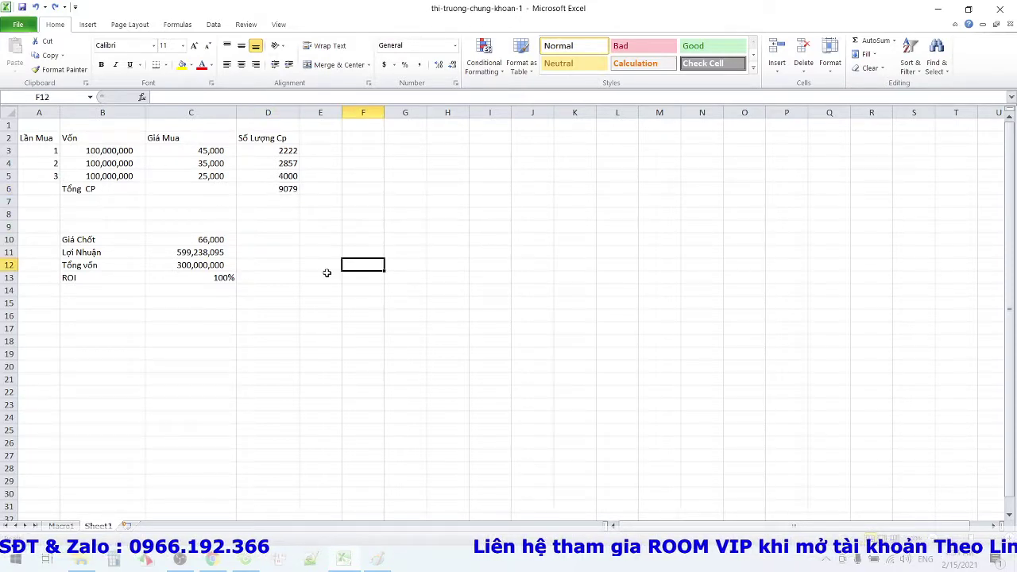
Step: Set the Giá Chốt value in cell C10 to 45000
{"action": "left_click", "coordinate": [200, 243]}
{"action": "left_click", "coordinate": [337, 279]}
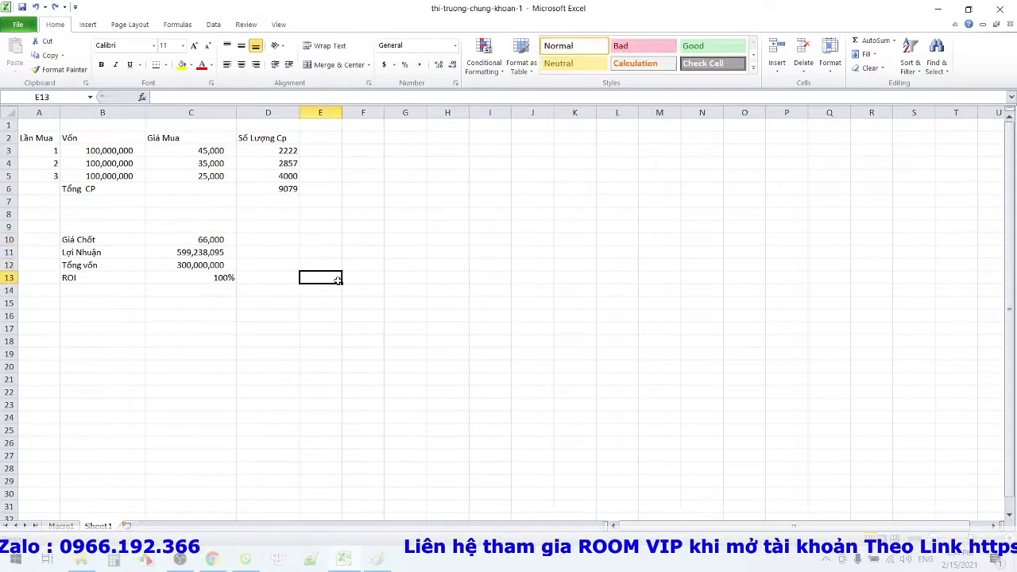
{"action": "double_click", "coordinate": [190, 239]}
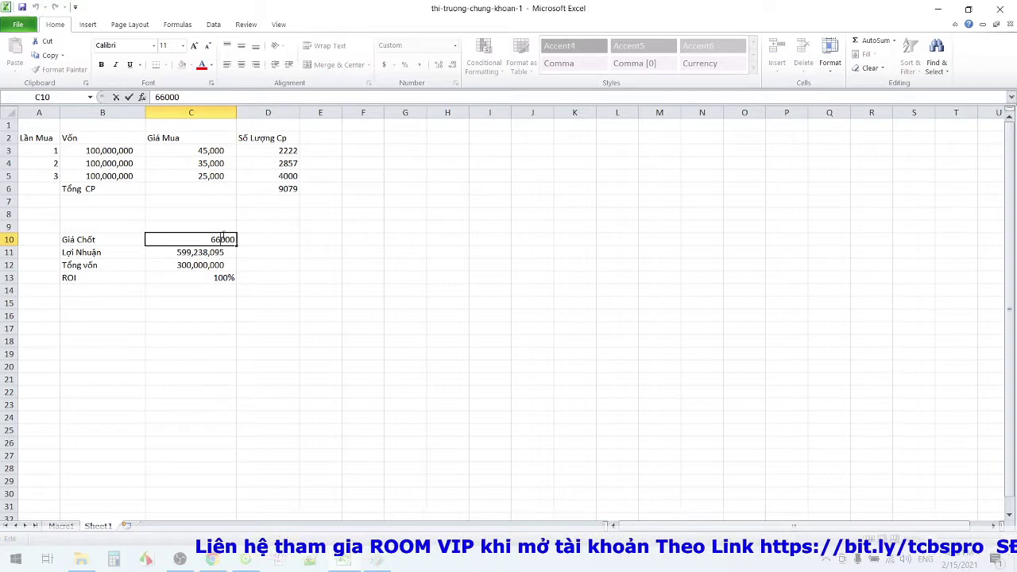
{"action": "key", "text": "BackSpace"}
{"action": "key", "text": "BackSpace"}
{"action": "type", "text": "45"}
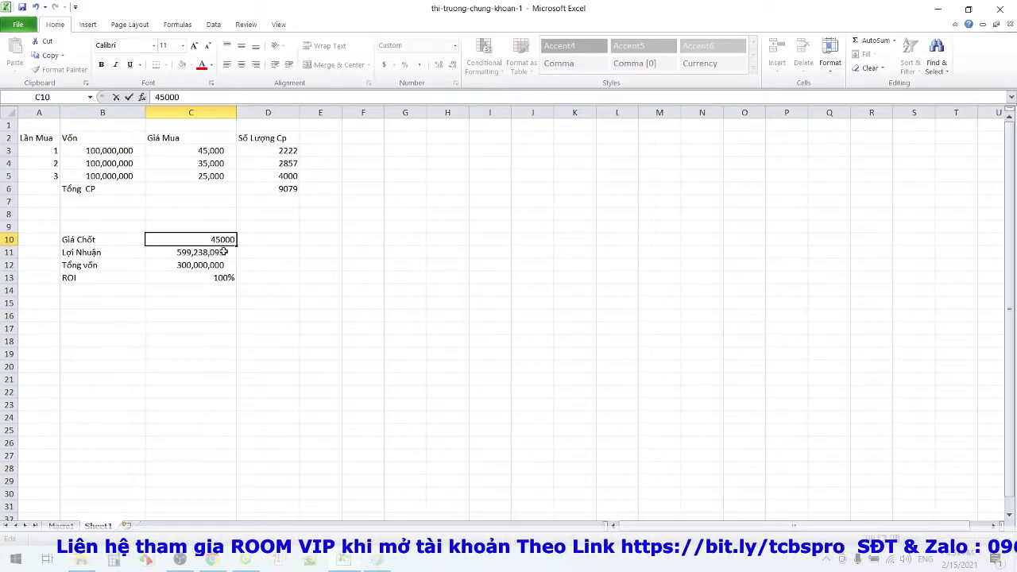
{"action": "left_click", "coordinate": [261, 266]}
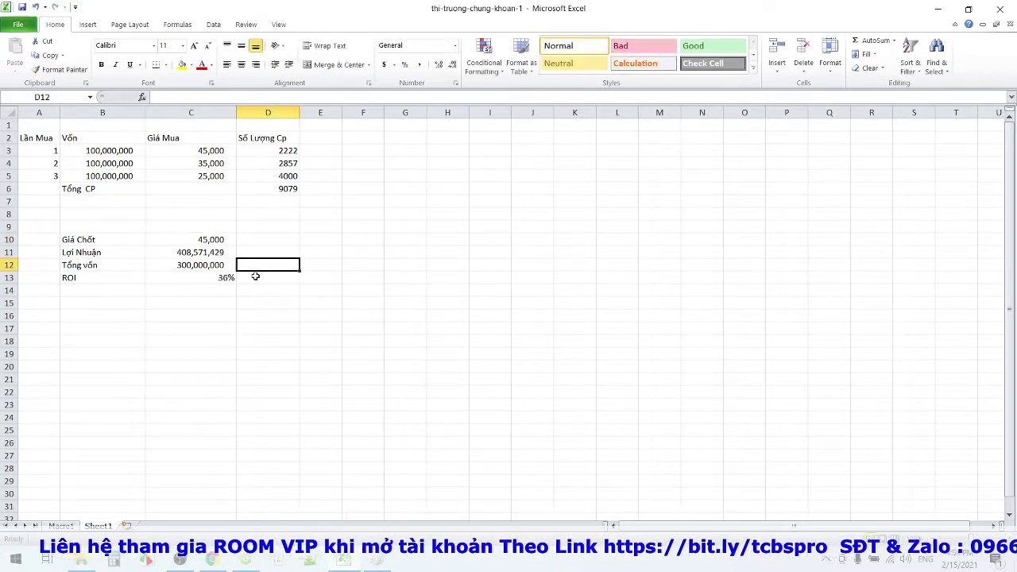
{"action": "left_click", "coordinate": [325, 326]}
Step: Compare the first Giá Mua with the Giá Chốt and examine the resulting Lợi Nhuận, Tổng vốn and ROI cells
{"action": "left_click", "coordinate": [201, 152]}
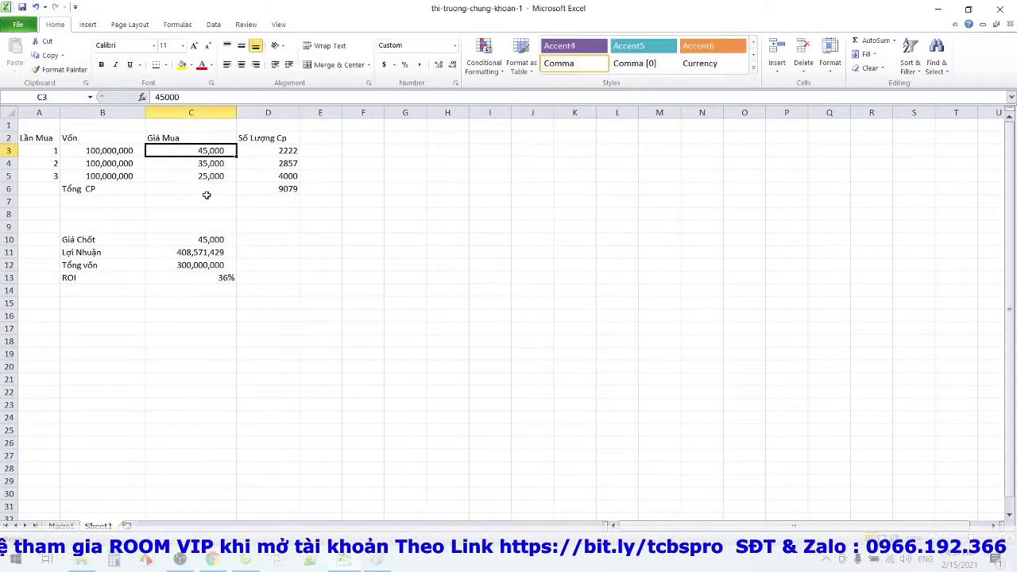
{"action": "left_click", "coordinate": [189, 240]}
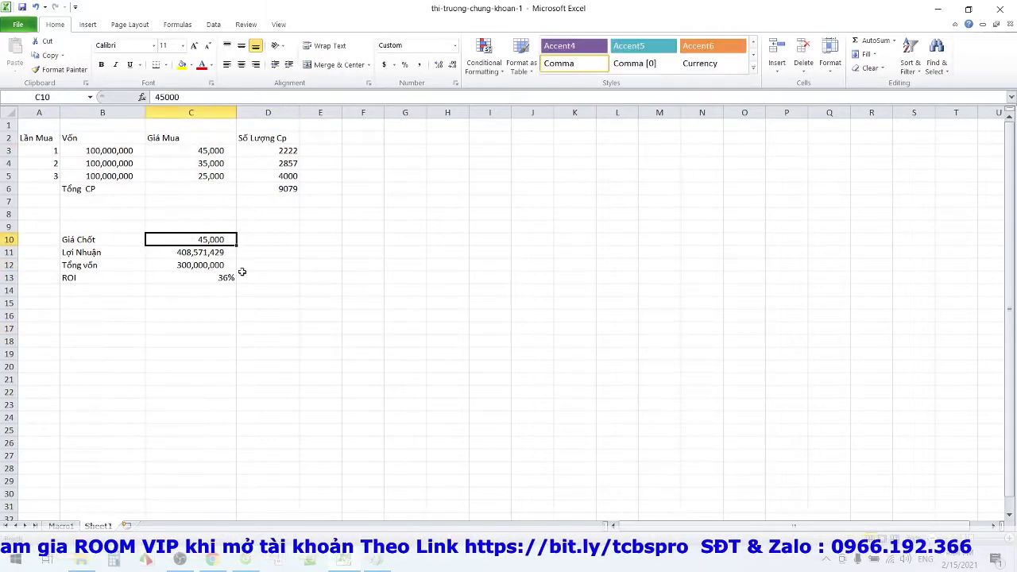
{"action": "left_click", "coordinate": [180, 259]}
{"action": "left_click", "coordinate": [334, 292]}
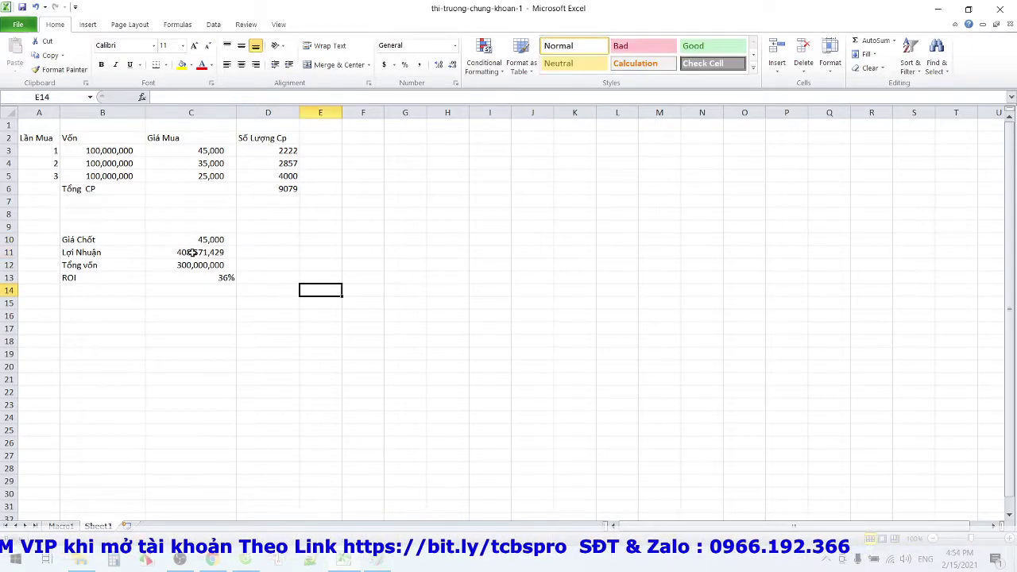
{"action": "left_click", "coordinate": [193, 254]}
{"action": "left_click", "coordinate": [358, 298]}
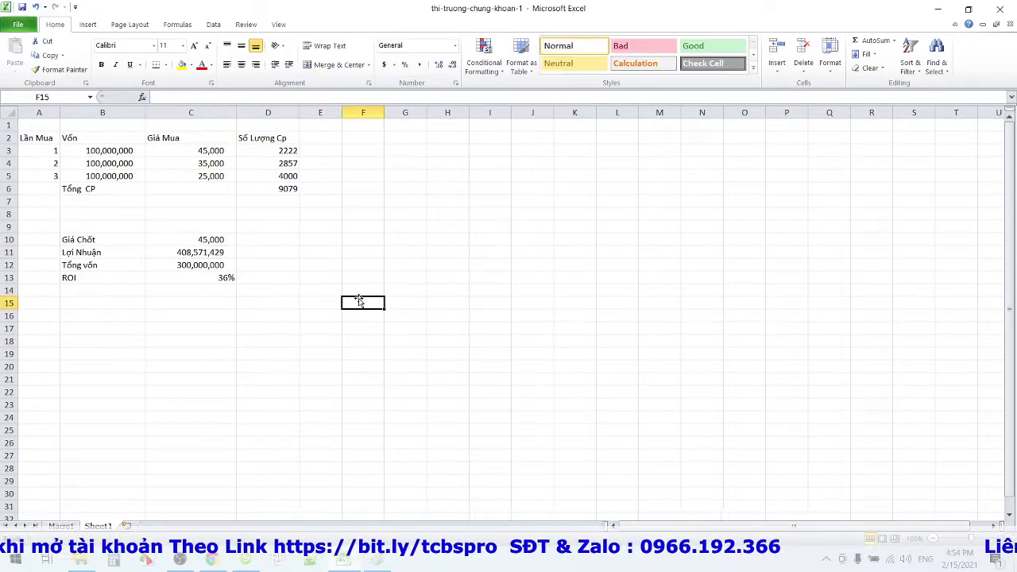
{"action": "left_click", "coordinate": [180, 269]}
{"action": "left_click", "coordinate": [155, 331]}
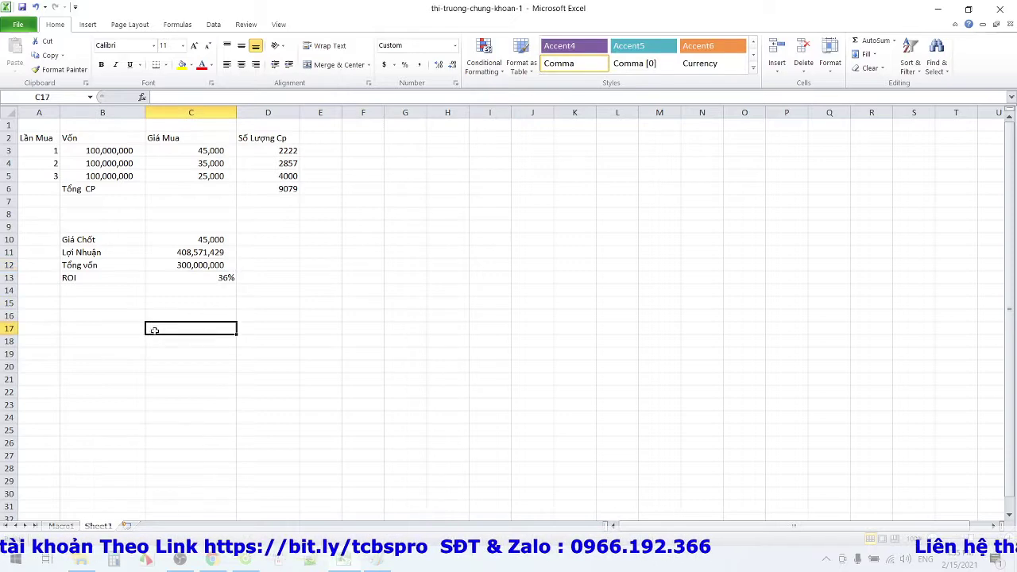
{"action": "left_click", "coordinate": [185, 267]}
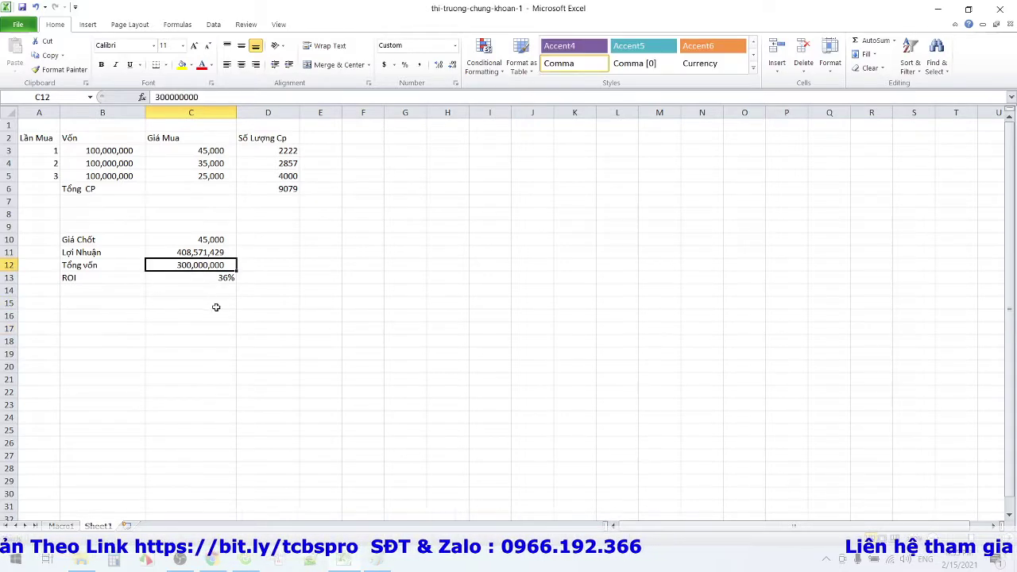
{"action": "left_click", "coordinate": [350, 316]}
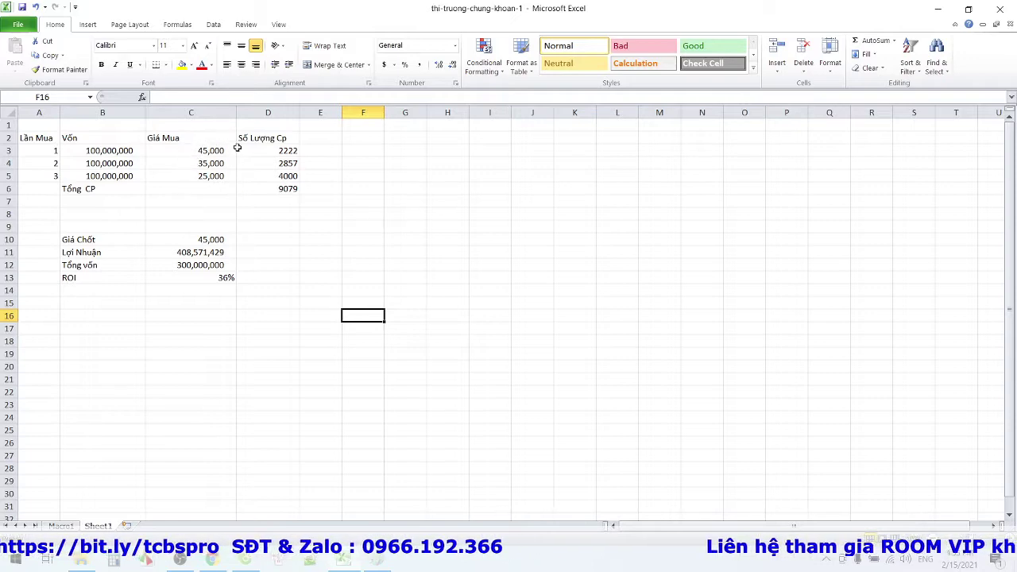
{"action": "left_click", "coordinate": [209, 277]}
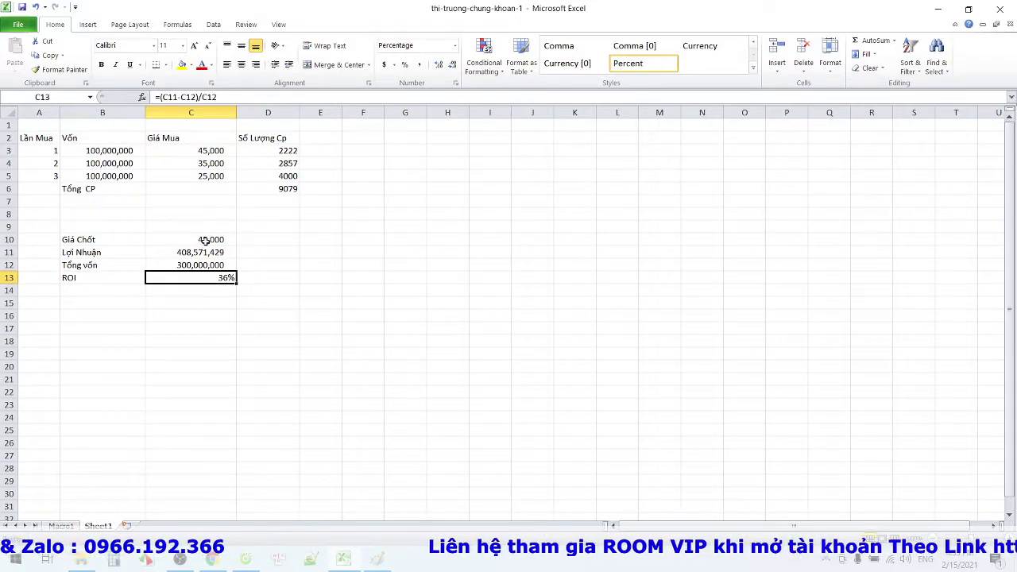
Step: Set the Giá Chốt value in cell C10 to 35000
{"action": "double_click", "coordinate": [205, 240]}
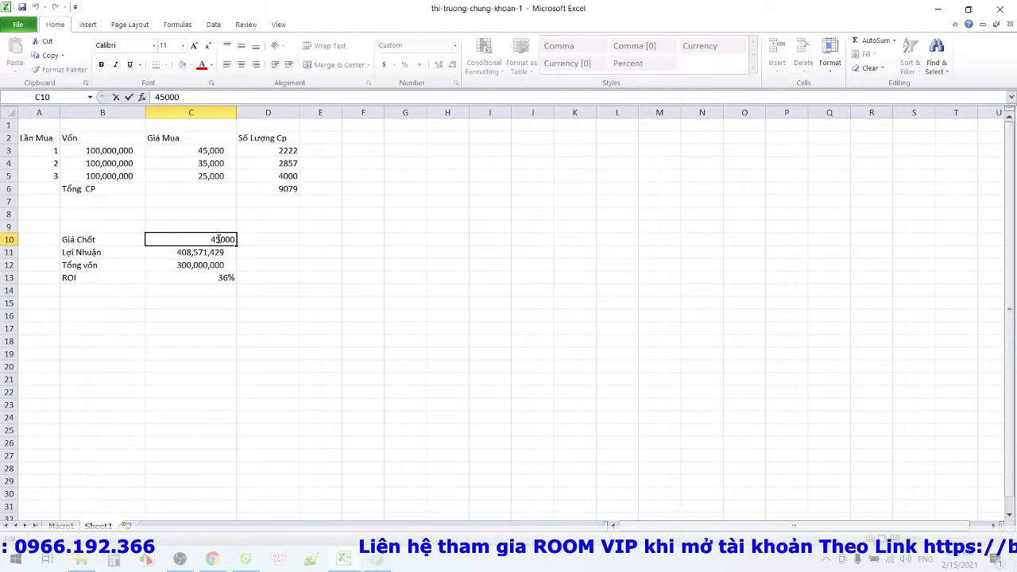
{"action": "key", "text": "BackSpace"}
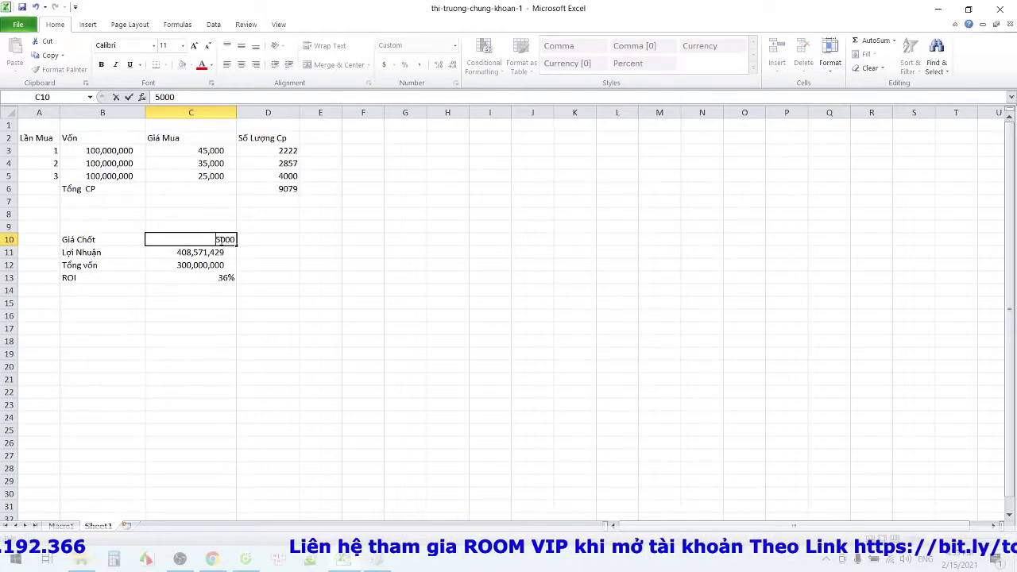
{"action": "type", "text": "3"}
{"action": "left_click", "coordinate": [286, 287]}
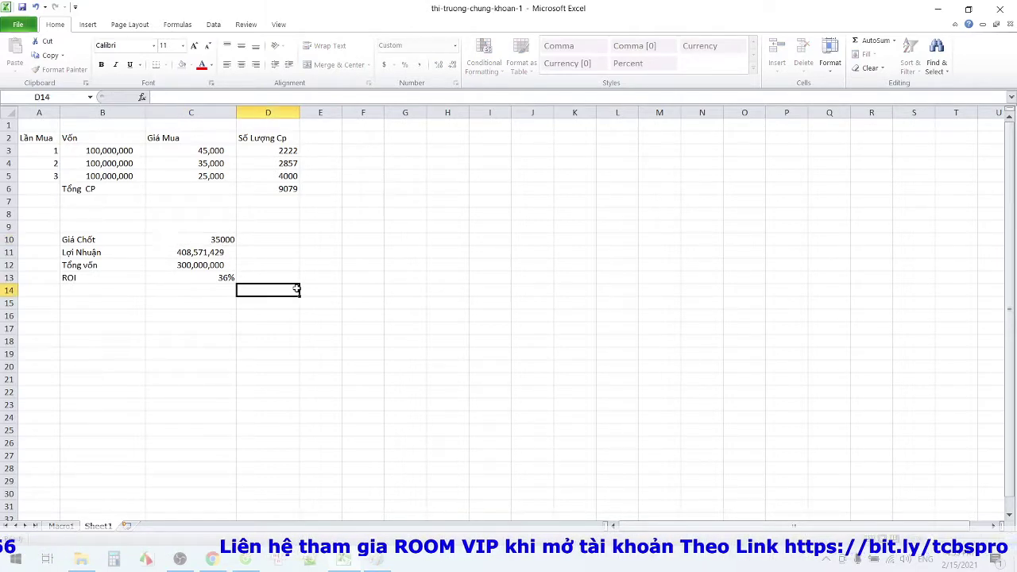
Step: Check the recalculated ROI in cell C13 against the new Giá Chốt
{"action": "left_click", "coordinate": [191, 239]}
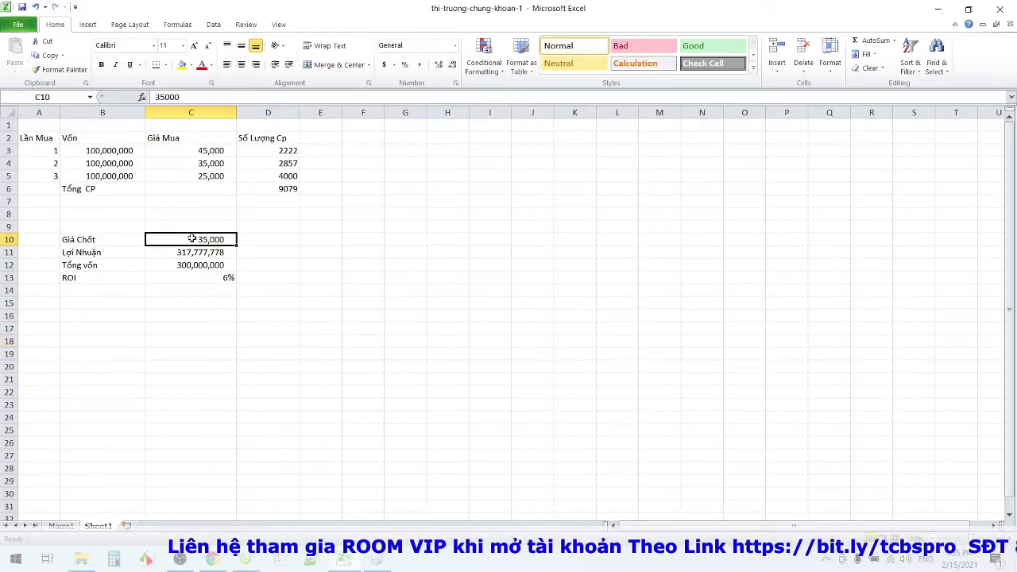
{"action": "left_click", "coordinate": [332, 292]}
{"action": "left_click", "coordinate": [196, 239]}
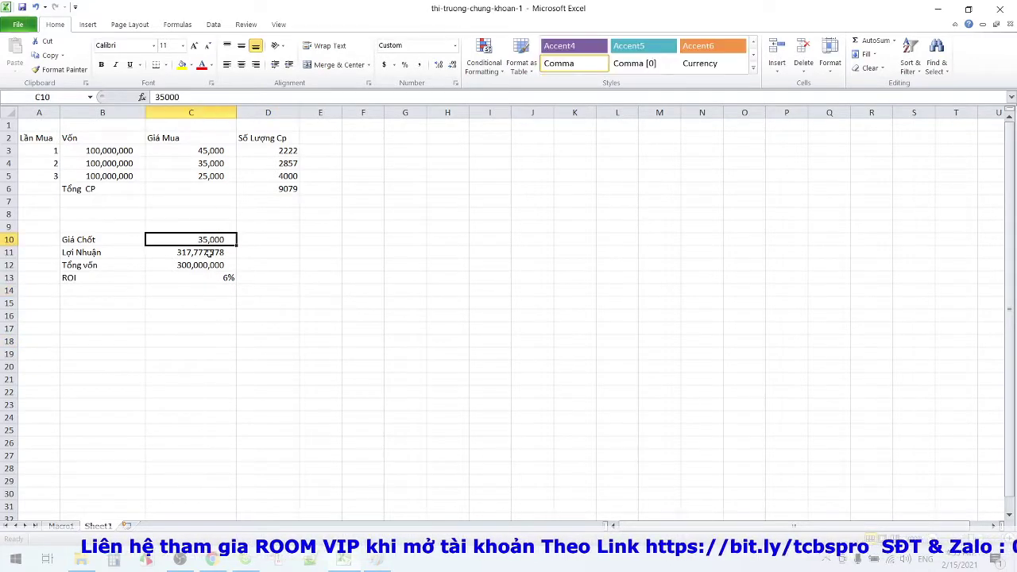
{"action": "left_click", "coordinate": [228, 277]}
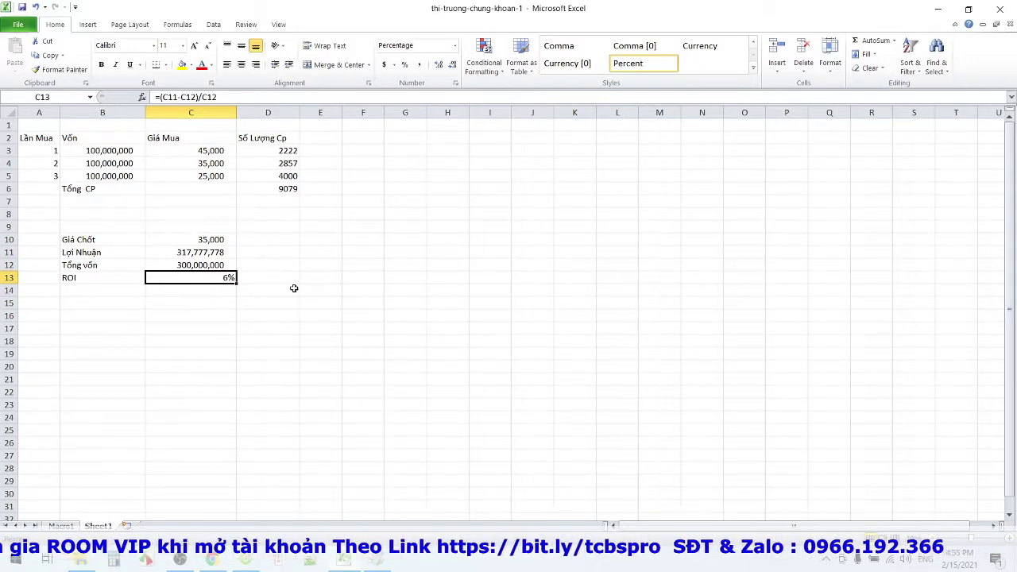
{"action": "left_click", "coordinate": [344, 279]}
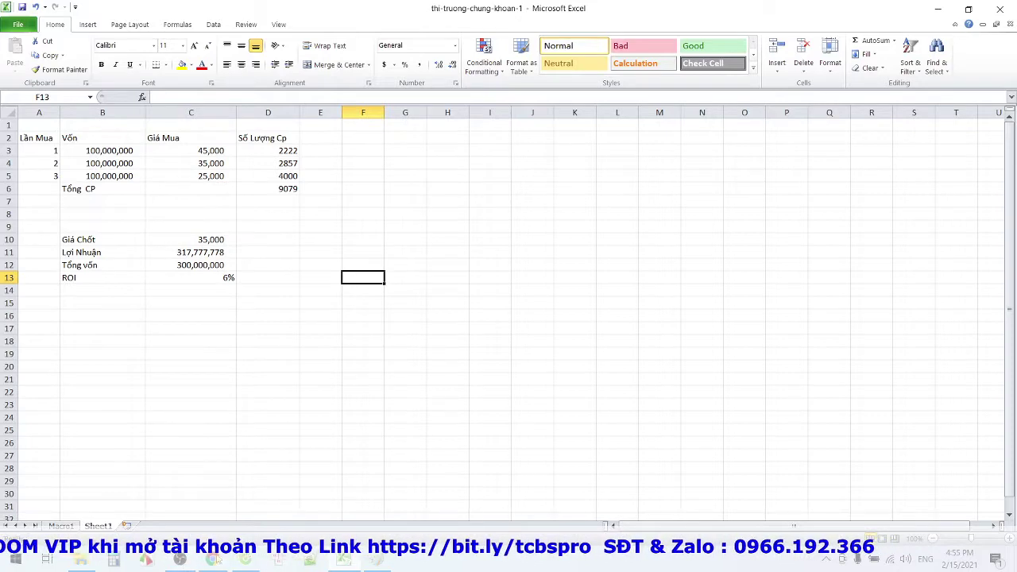
Step: Switch to Paint to go over the buying prices at Đáy 1, Đáy 2 and Đáy 3, and return to the Excel workbook
{"action": "left_click", "coordinate": [380, 561]}
{"action": "left_click", "coordinate": [191, 341]}
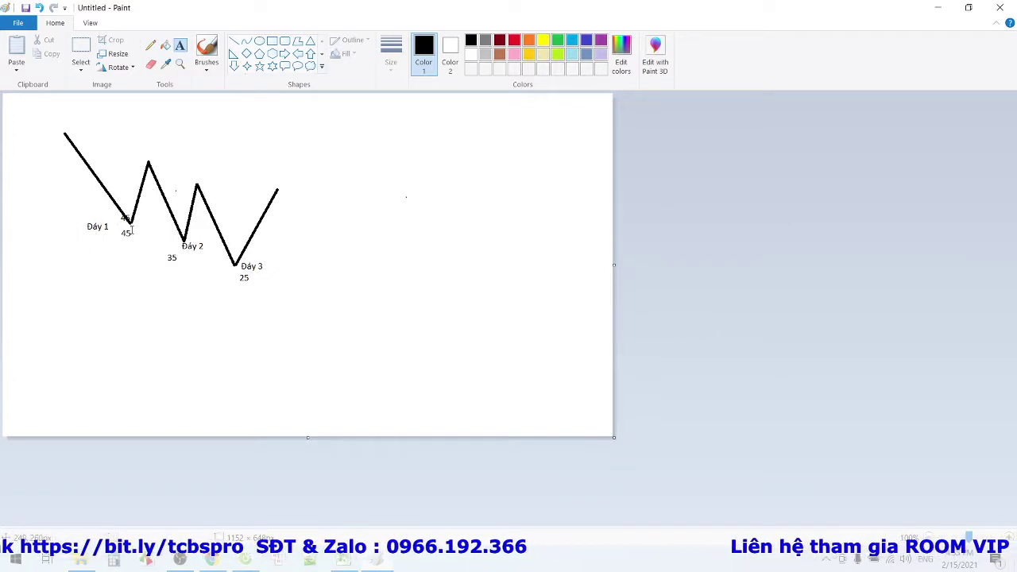
{"action": "left_click", "coordinate": [75, 218]}
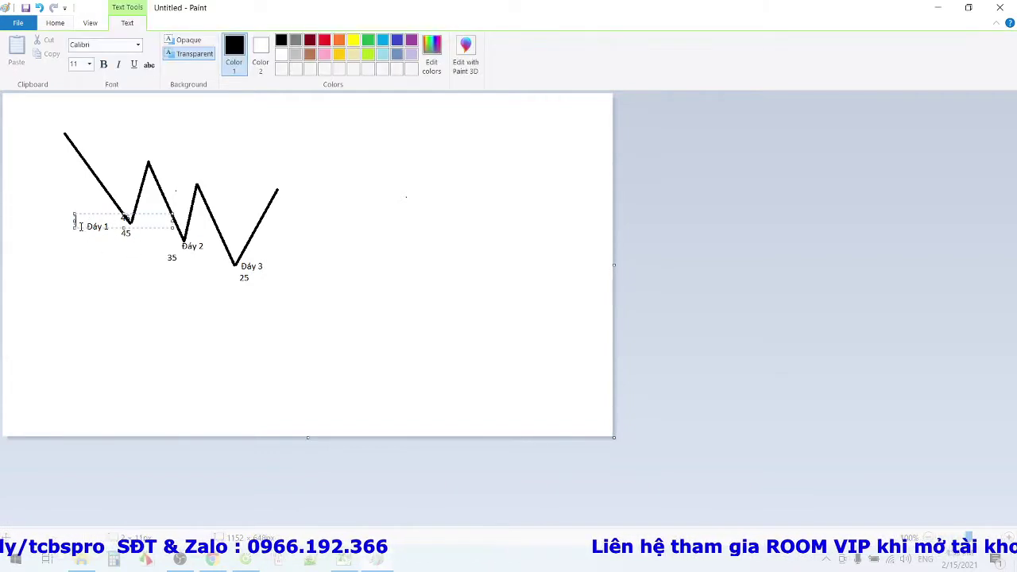
{"action": "left_click", "coordinate": [188, 251]}
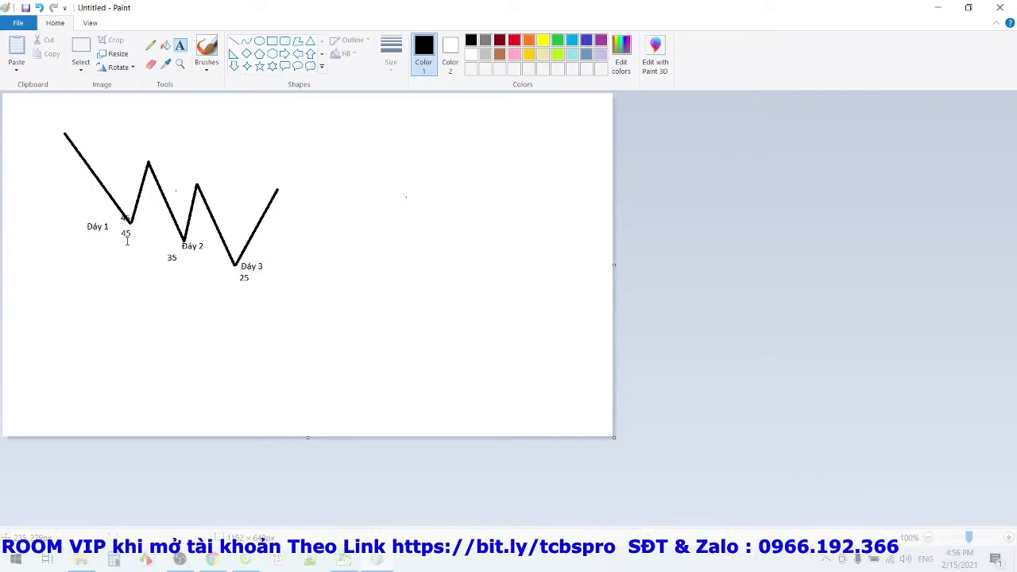
{"action": "left_click", "coordinate": [335, 257]}
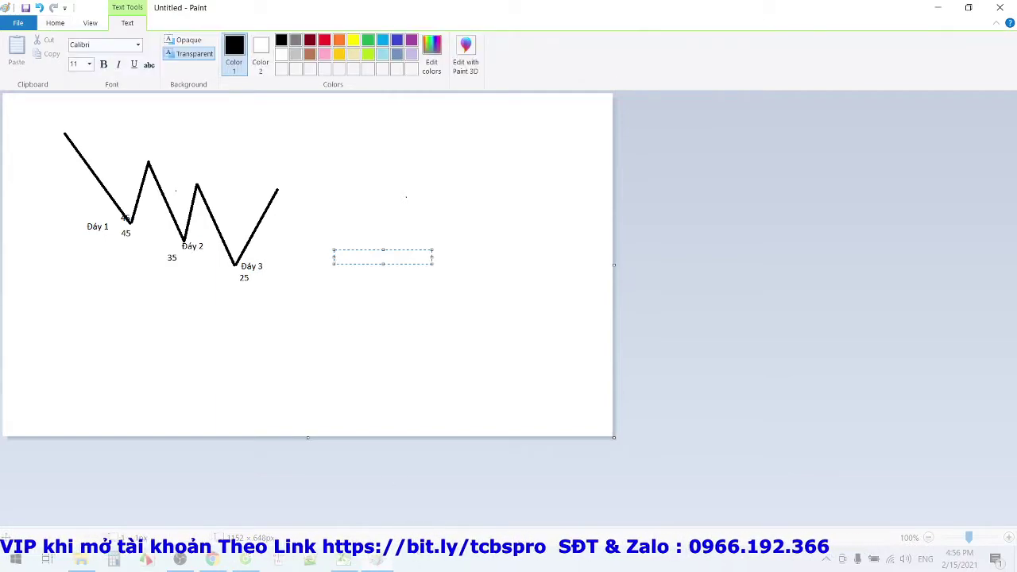
{"action": "left_click", "coordinate": [344, 560]}
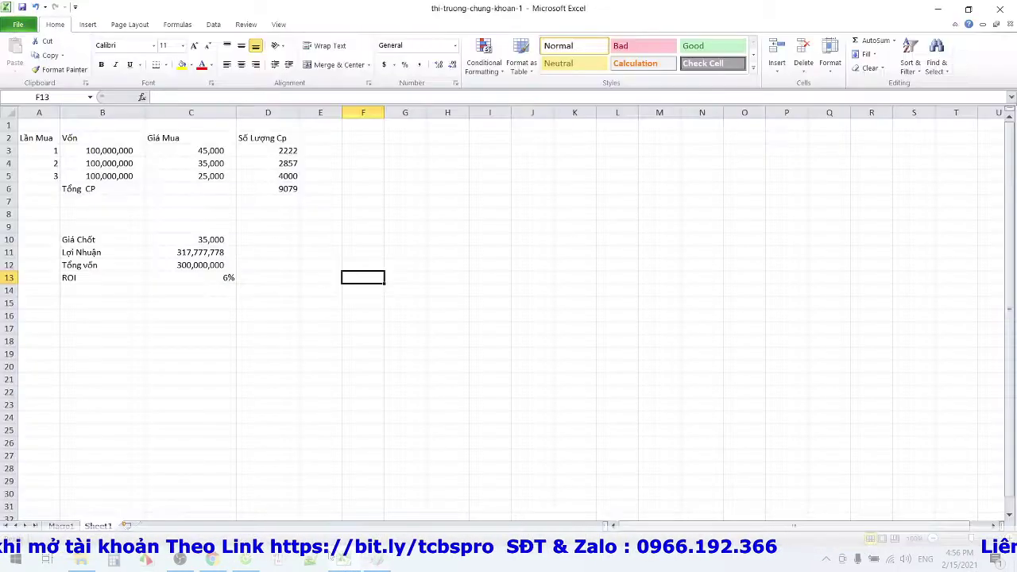
Step: Compare the second purchase's Giá Mua with the Giá Chốt and examine the Lợi Nhuận formula in cell C11
{"action": "left_click", "coordinate": [261, 355]}
{"action": "left_click", "coordinate": [197, 162]}
{"action": "left_click", "coordinate": [208, 250]}
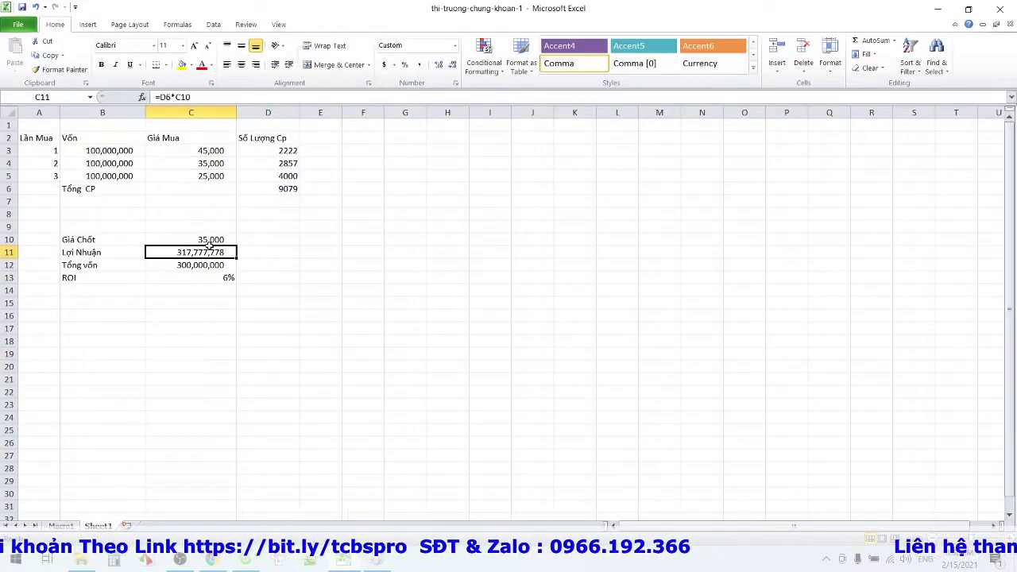
{"action": "left_click", "coordinate": [193, 291]}
{"action": "left_click", "coordinate": [422, 265]}
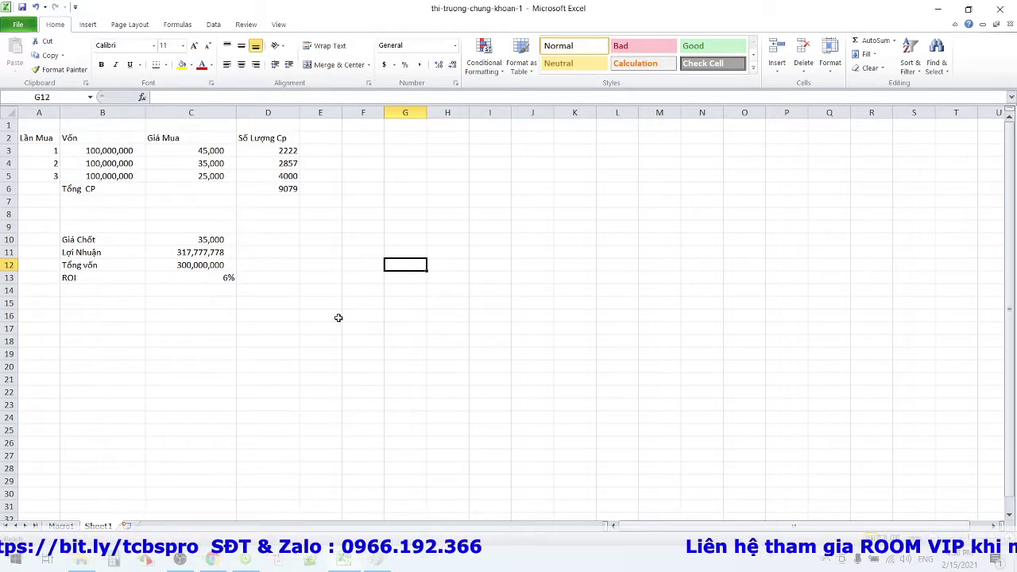
{"action": "left_click", "coordinate": [405, 203]}
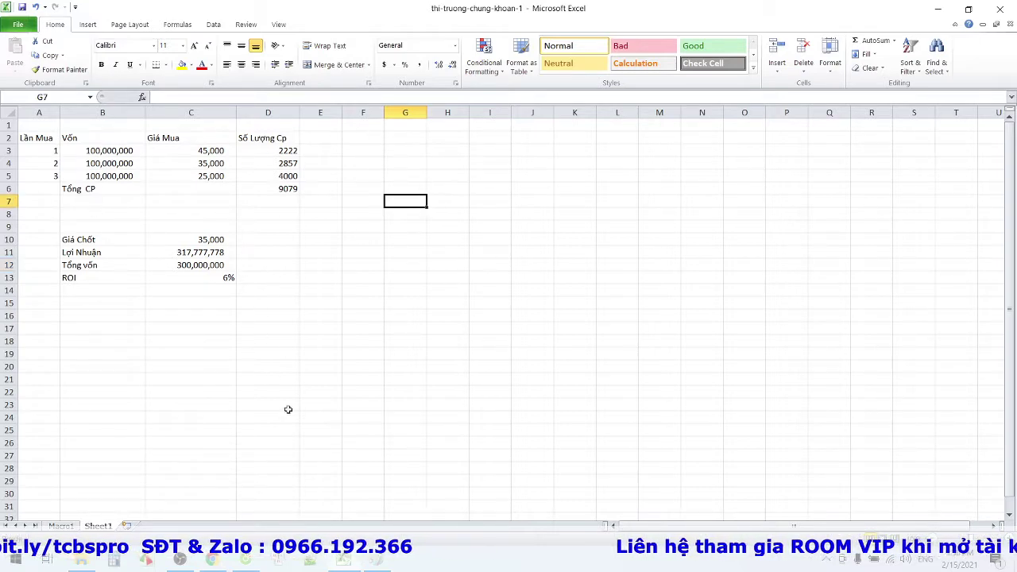
Step: Switch to the FireAnt VCB daily chart in the browser and examine the March 2020 price drop
{"action": "mouse_move", "coordinate": [247, 562]}
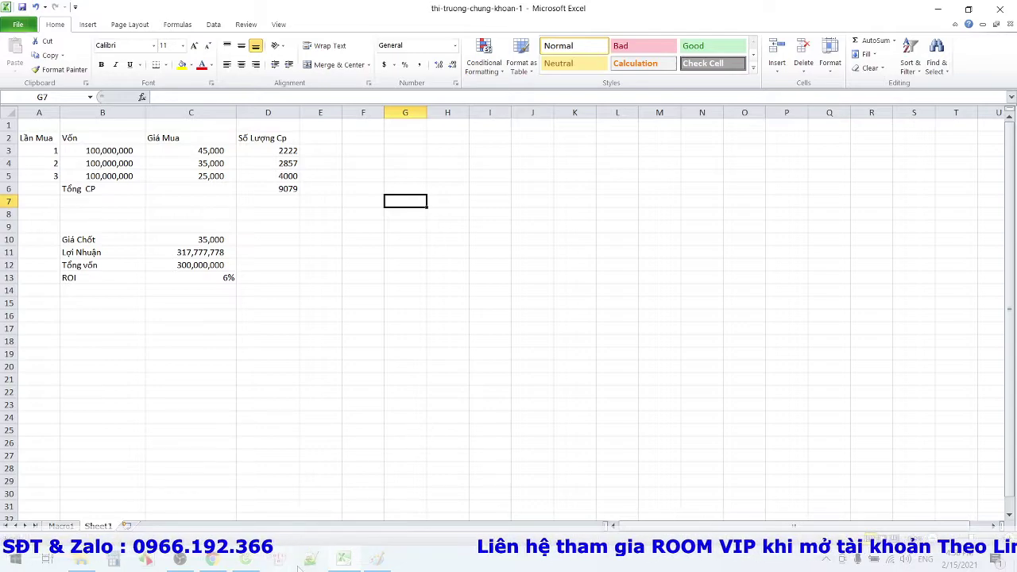
{"action": "left_click", "coordinate": [224, 564]}
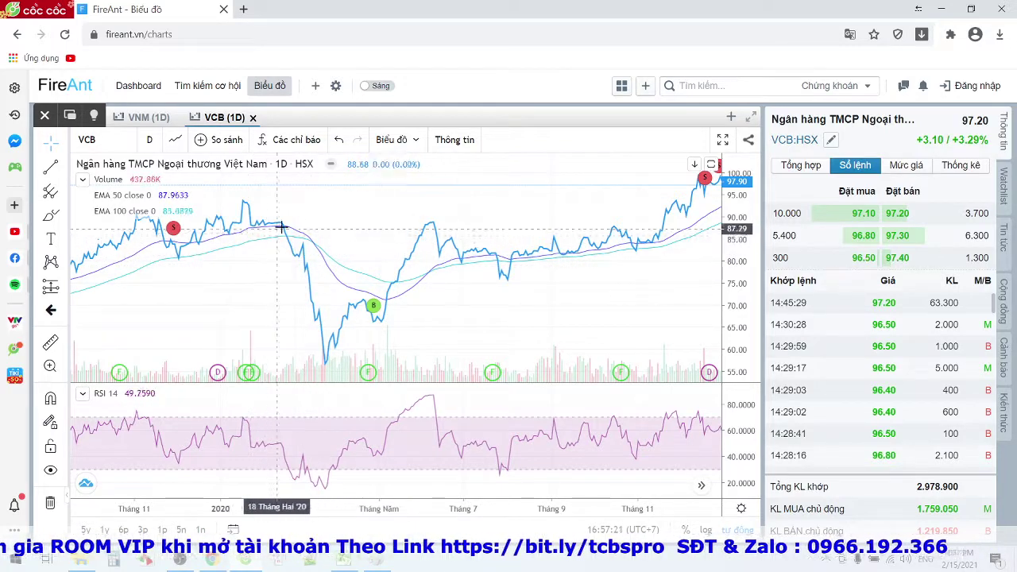
{"action": "scroll", "coordinate": [210, 278], "scroll_direction": "down", "scroll_amount": 5}
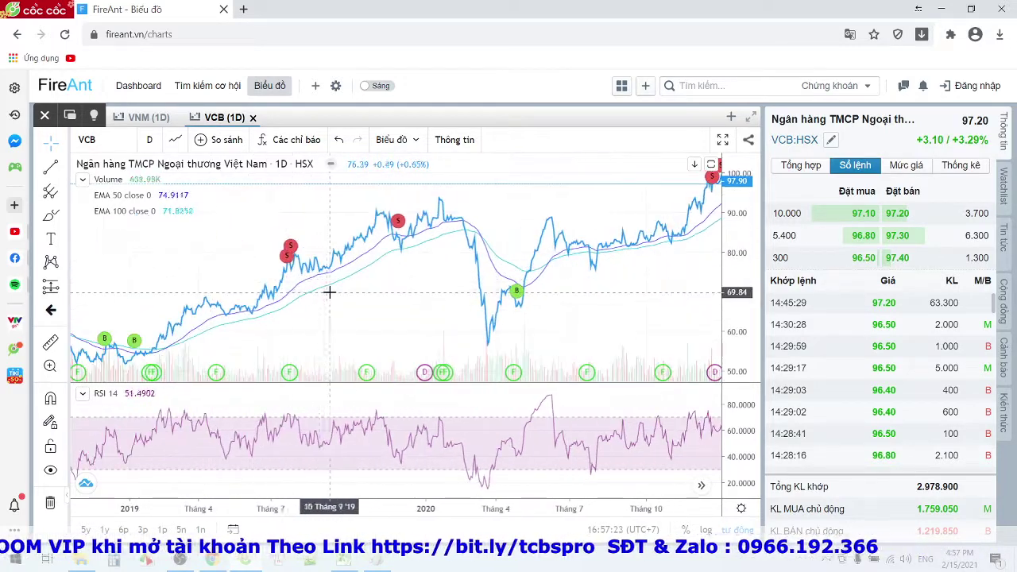
{"action": "scroll", "coordinate": [357, 291], "scroll_direction": "down", "scroll_amount": 2}
{"action": "left_click_drag", "start_coordinate": [400, 307], "coordinate": [267, 278]}
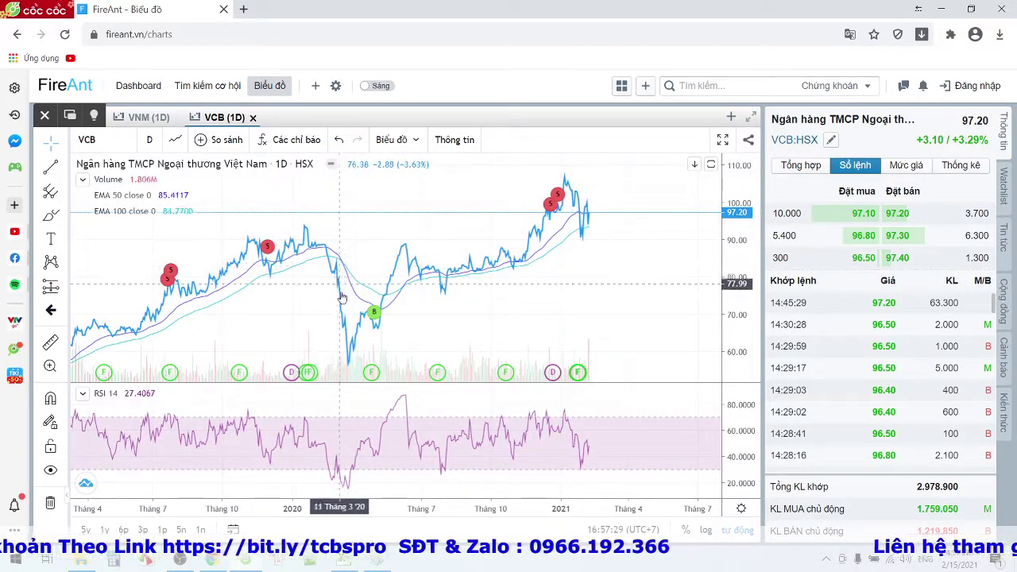
{"action": "scroll", "coordinate": [431, 342], "scroll_direction": "up", "scroll_amount": 3}
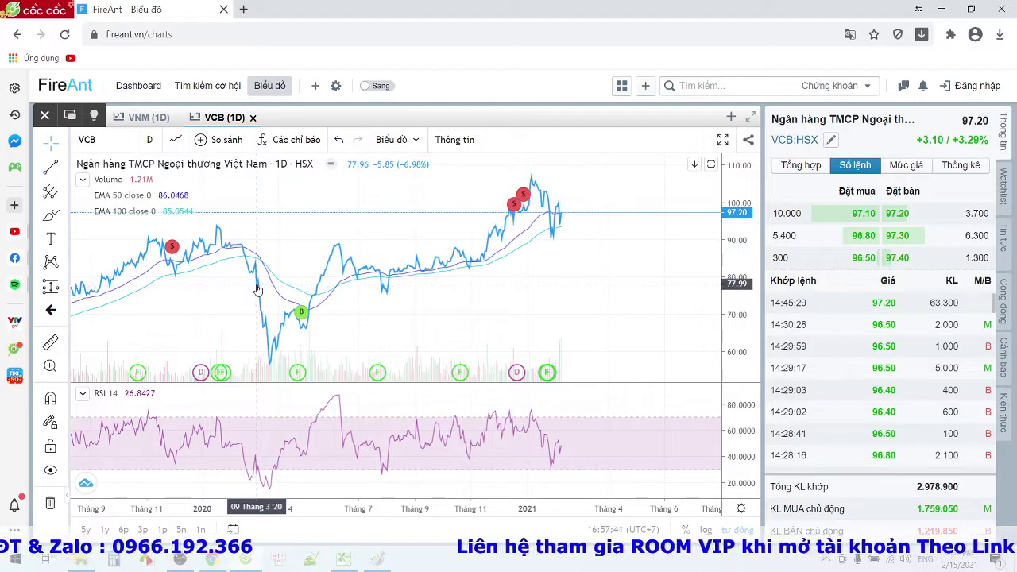
Step: Return to the Excel workbook, set the first Giá Mua in cell C3 to 78000 and check its Số Lượng Cp
{"action": "left_click", "coordinate": [344, 560]}
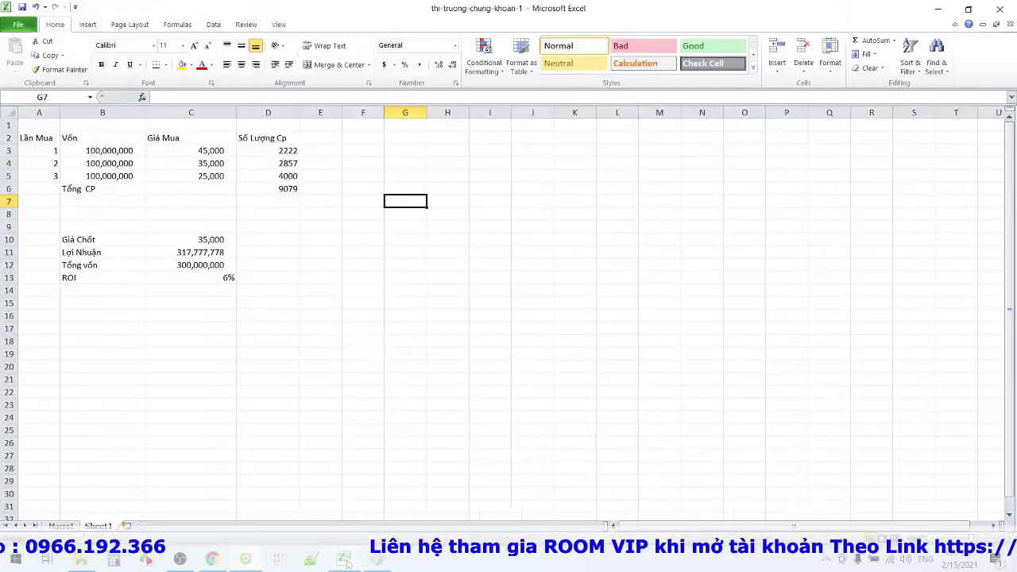
{"action": "double_click", "coordinate": [201, 150]}
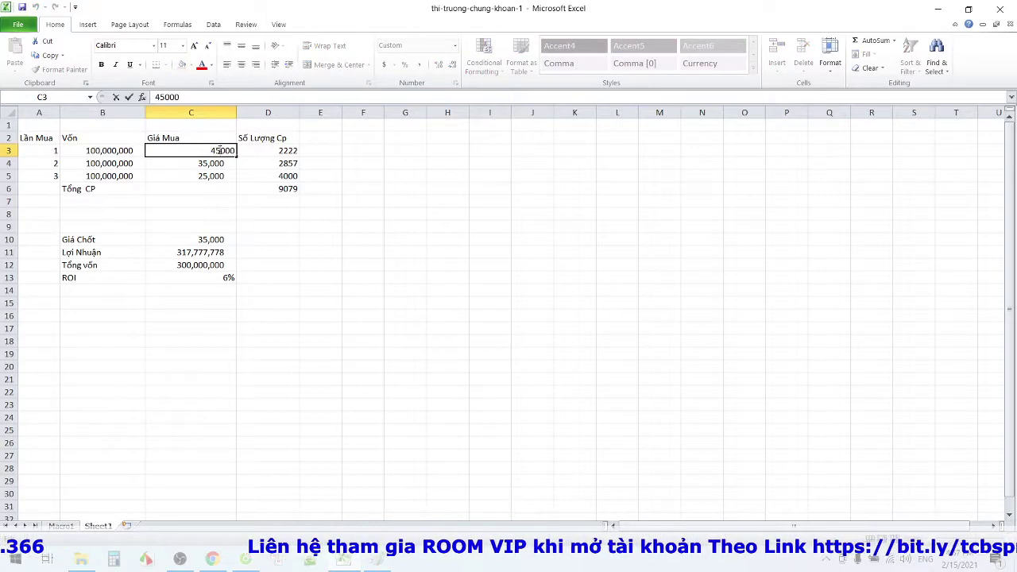
{"action": "key", "text": "BackSpace"}
{"action": "type", "text": "78"}
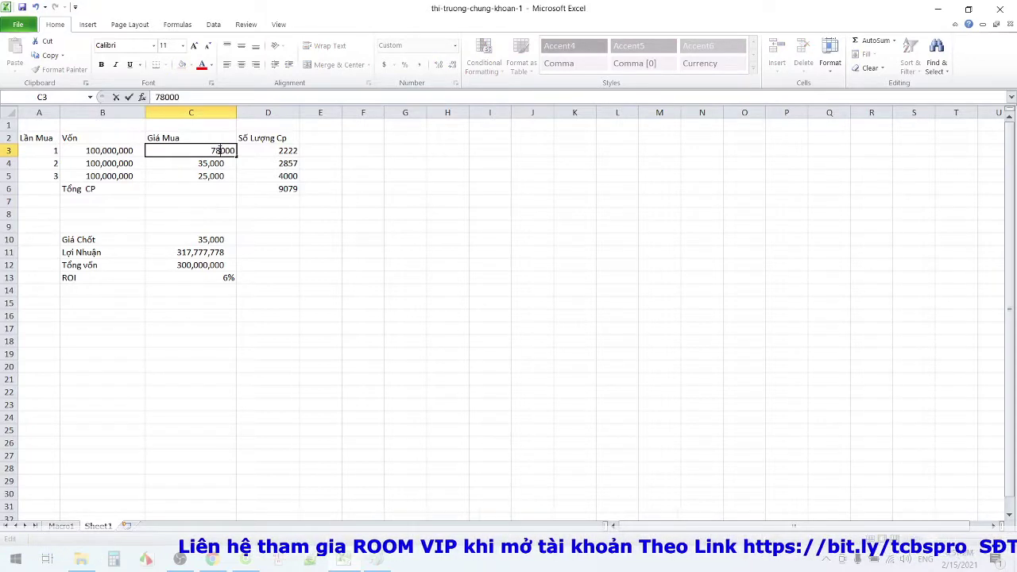
{"action": "left_click", "coordinate": [317, 262]}
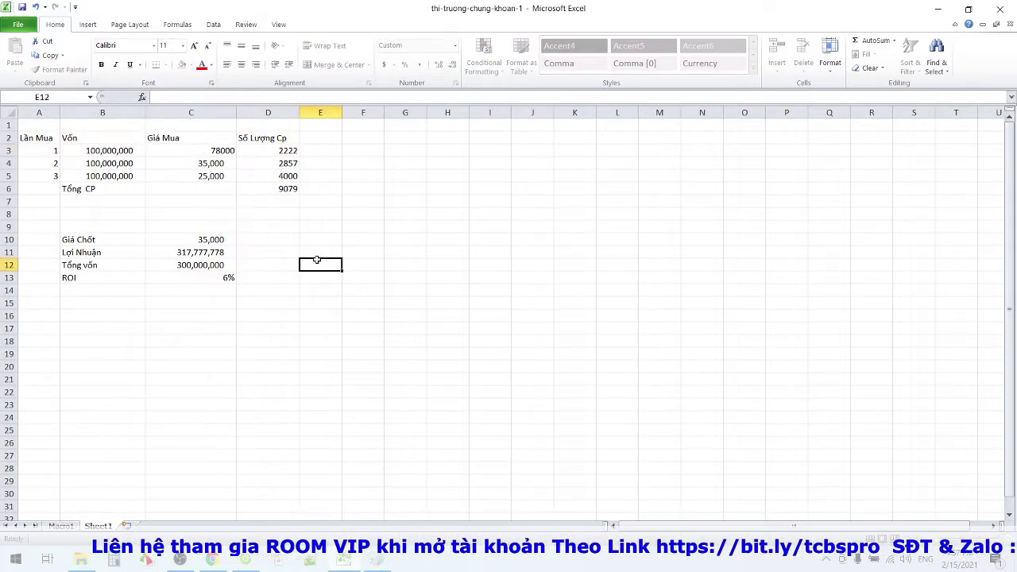
{"action": "left_click", "coordinate": [277, 151]}
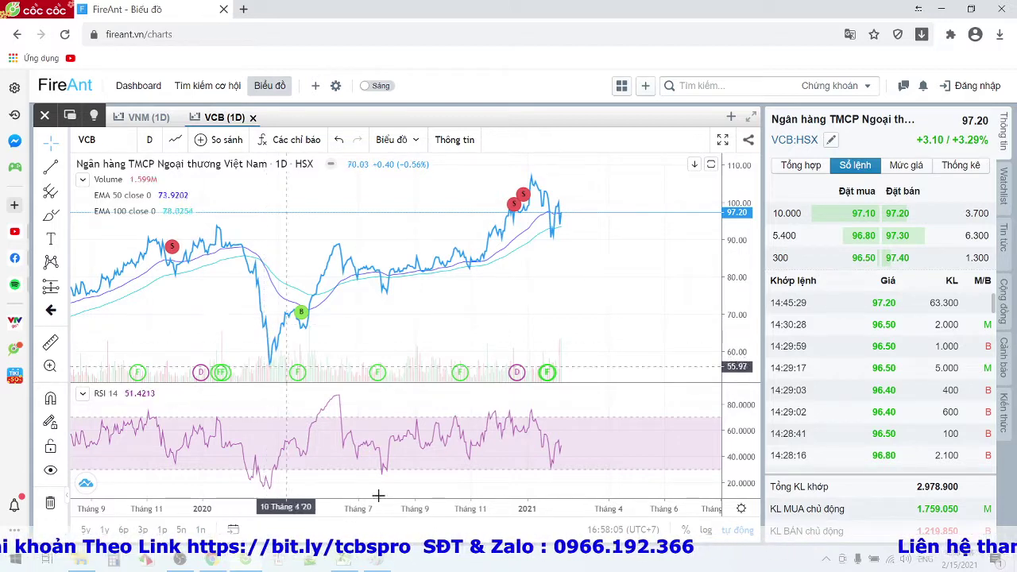
Step: Back in the Excel workbook, set the second Giá Mua in cell C4 to 67000 and check its Số Lượng Cp
{"action": "key", "text": "alt+Tab"}
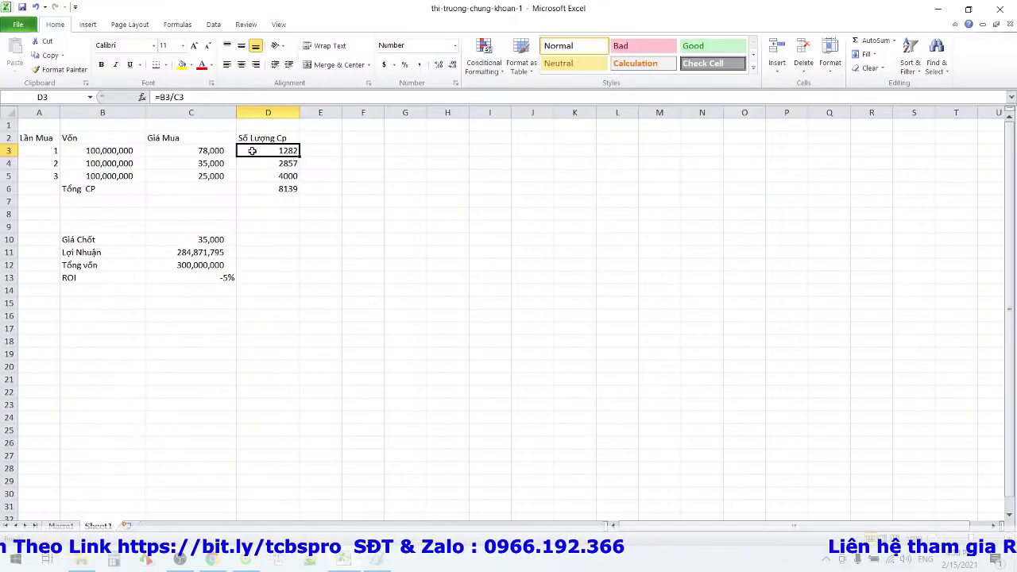
{"action": "double_click", "coordinate": [216, 162]}
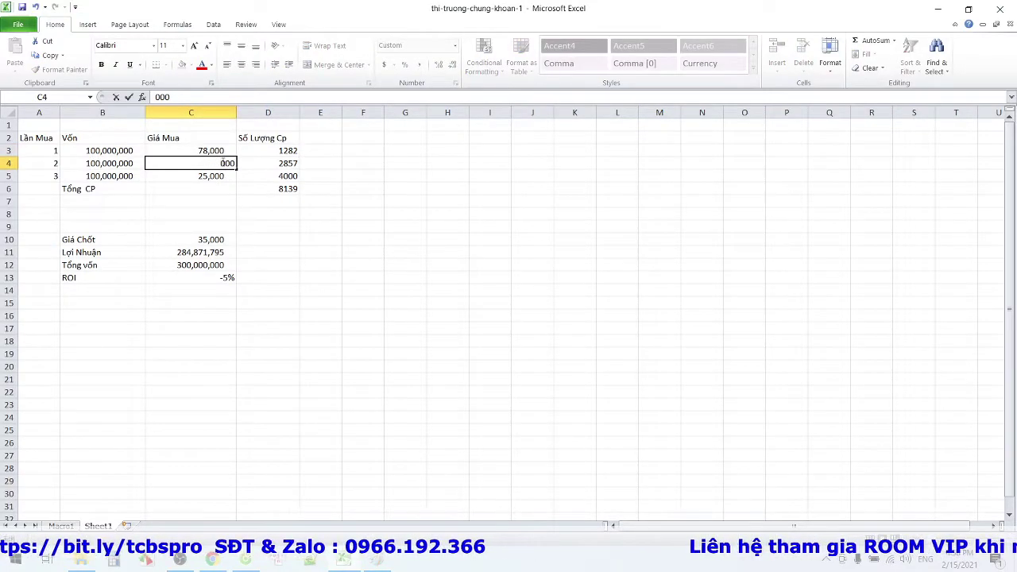
{"action": "type", "text": "67"}
{"action": "left_click", "coordinate": [294, 204]}
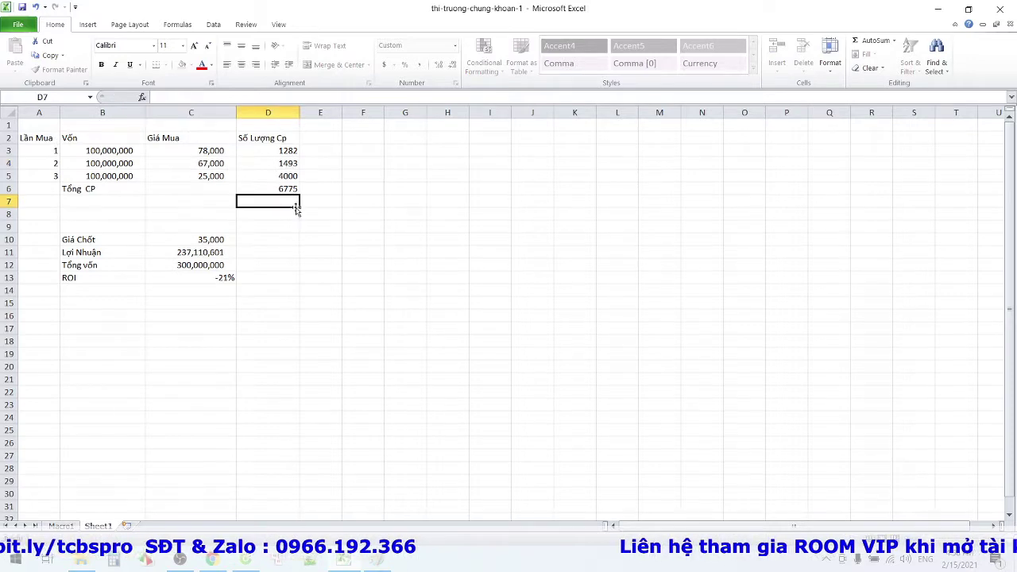
{"action": "left_click", "coordinate": [283, 163]}
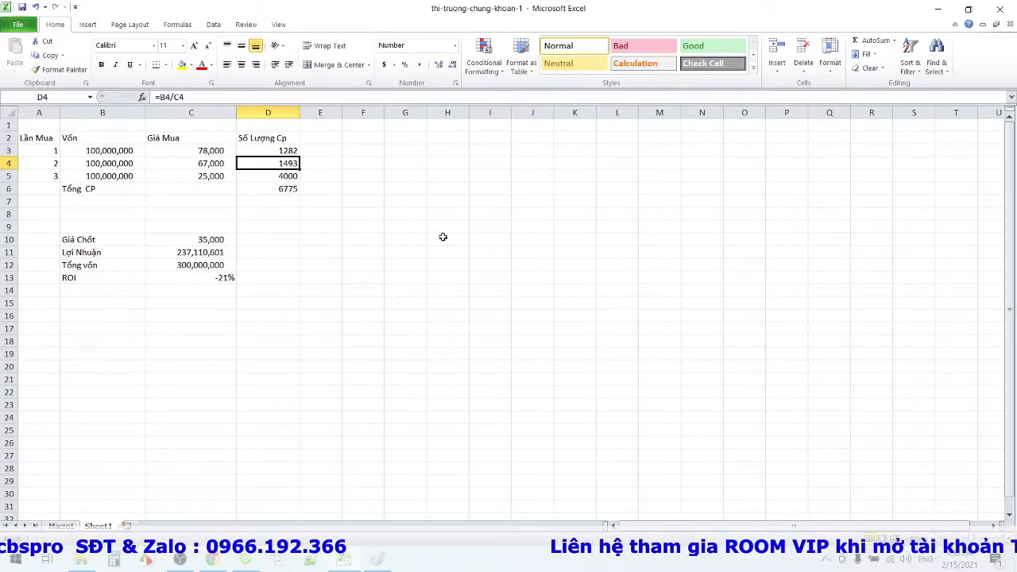
{"action": "left_click", "coordinate": [430, 251]}
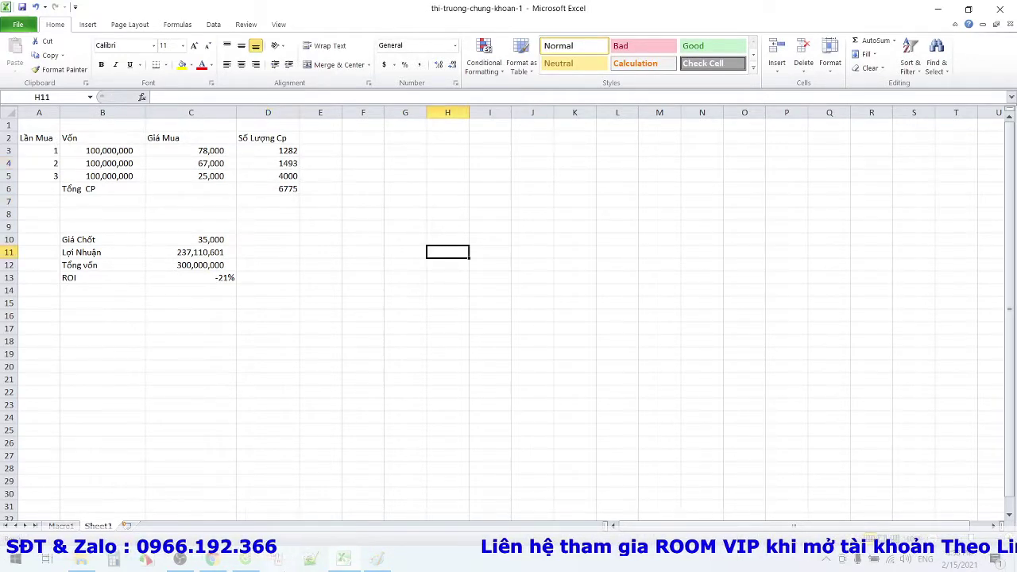
Step: Check the 2020 low on the FireAnt VCB chart in the browser, and set the third Giá Mua in Excel cell C5 to 57000
{"action": "left_click", "coordinate": [246, 560]}
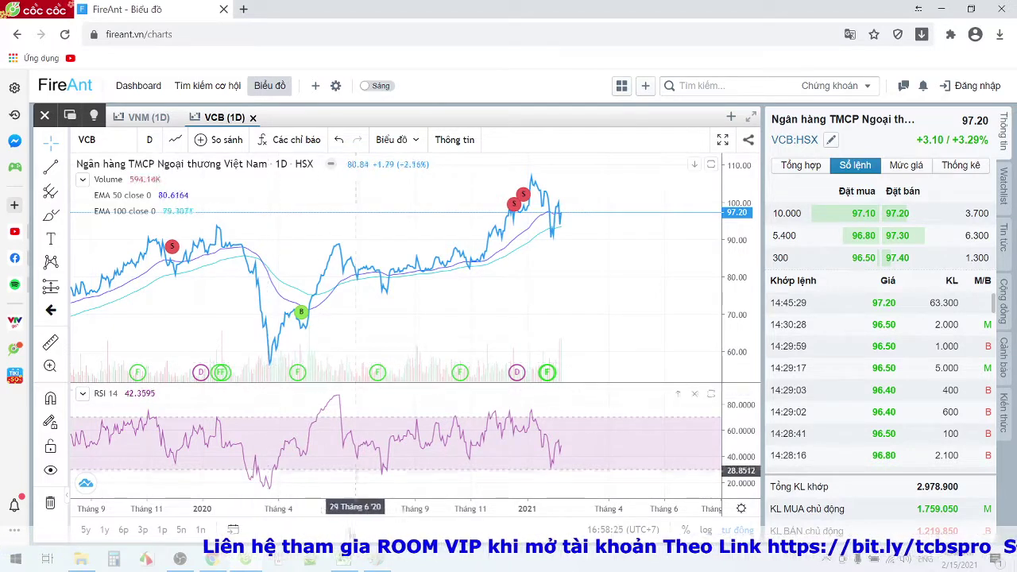
{"action": "left_click", "coordinate": [343, 560]}
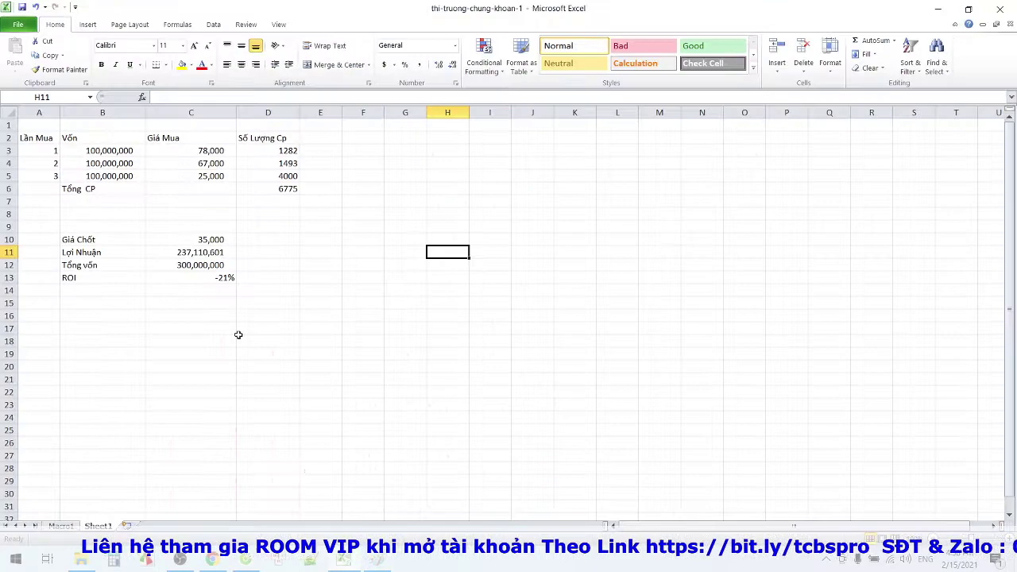
{"action": "left_click", "coordinate": [208, 178]}
{"action": "double_click", "coordinate": [208, 178]}
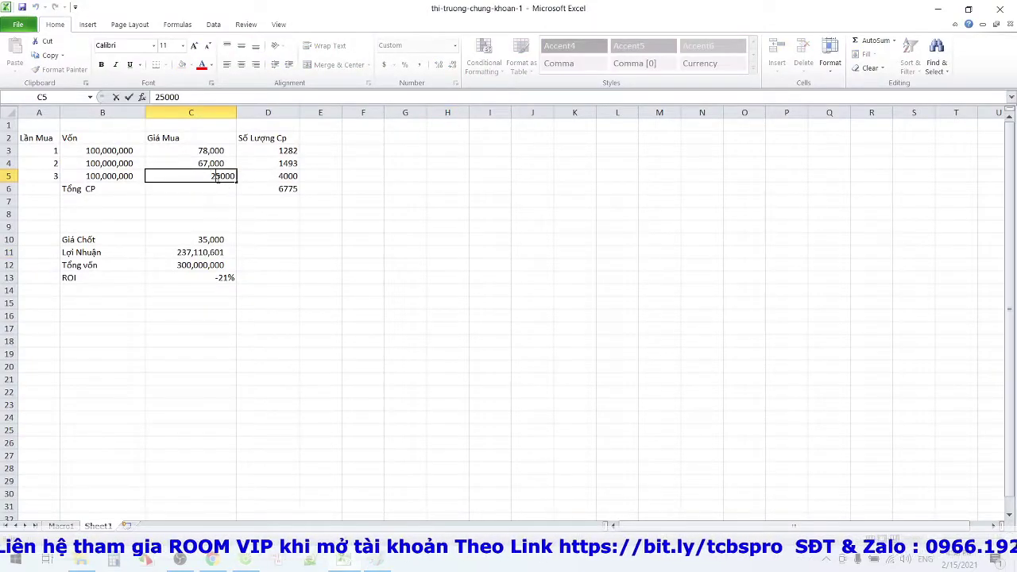
{"action": "key", "text": "BackSpace"}
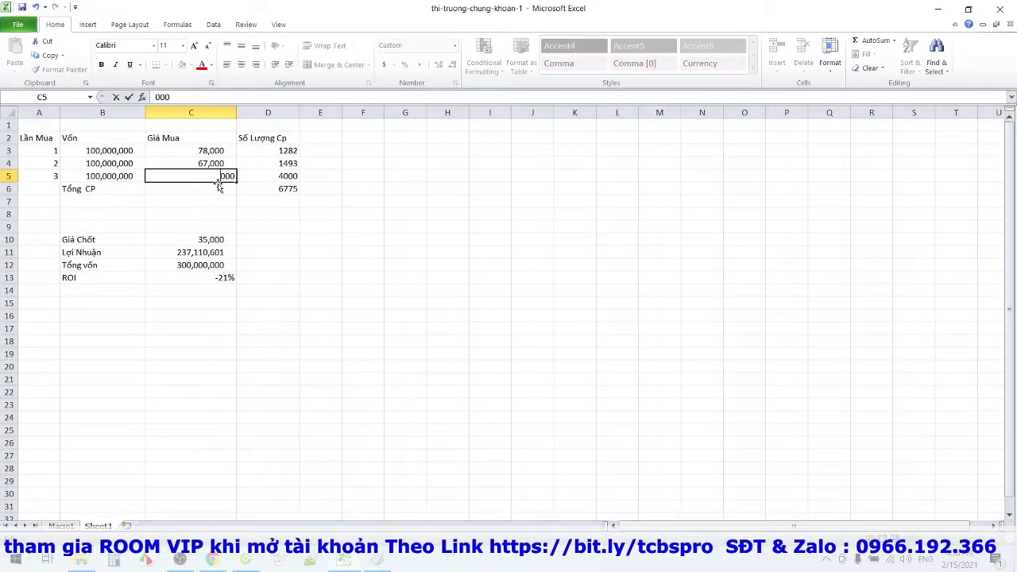
{"action": "type", "text": "7"}
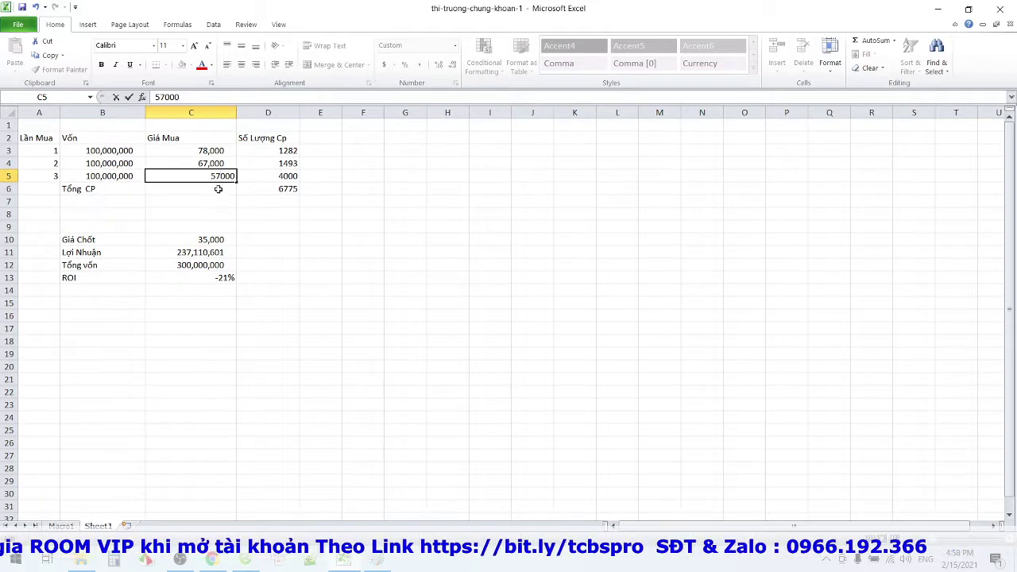
{"action": "left_click", "coordinate": [293, 251]}
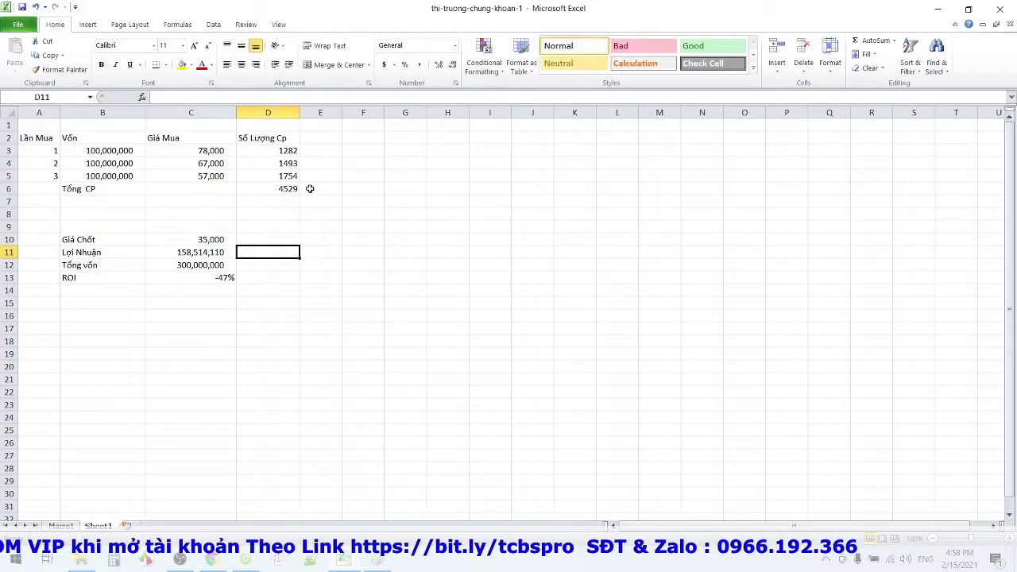
Step: Examine the Tổng CP formula in cell D6 that sums the shares from all three purchases
{"action": "left_click", "coordinate": [382, 242]}
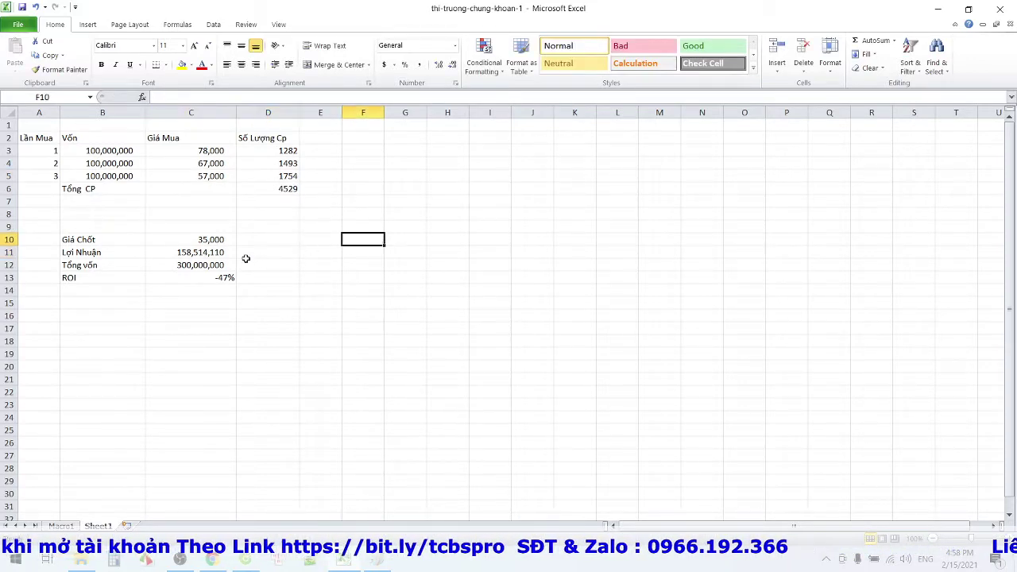
{"action": "left_click", "coordinate": [281, 192]}
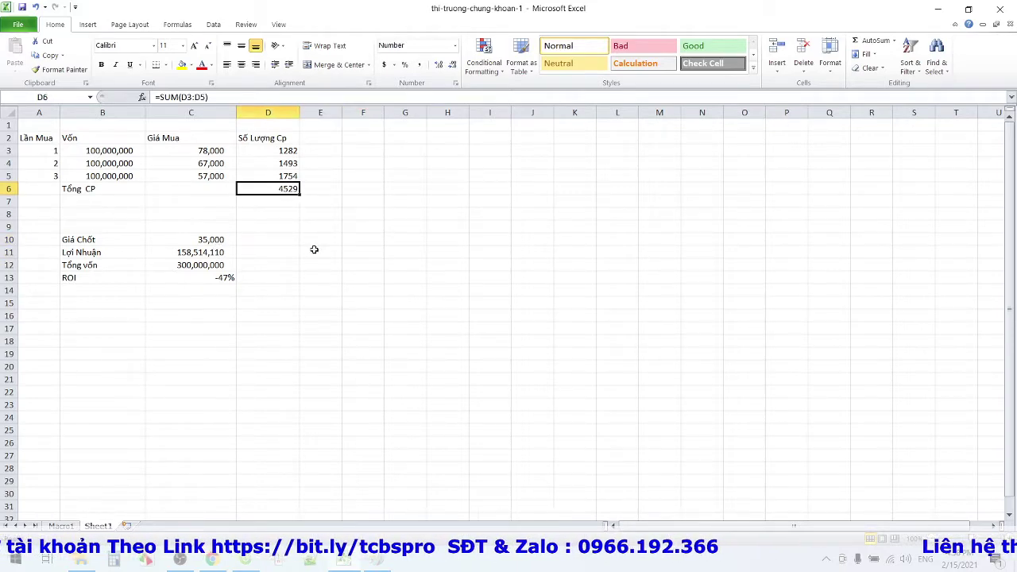
{"action": "left_click", "coordinate": [383, 254]}
{"action": "left_click", "coordinate": [279, 190]}
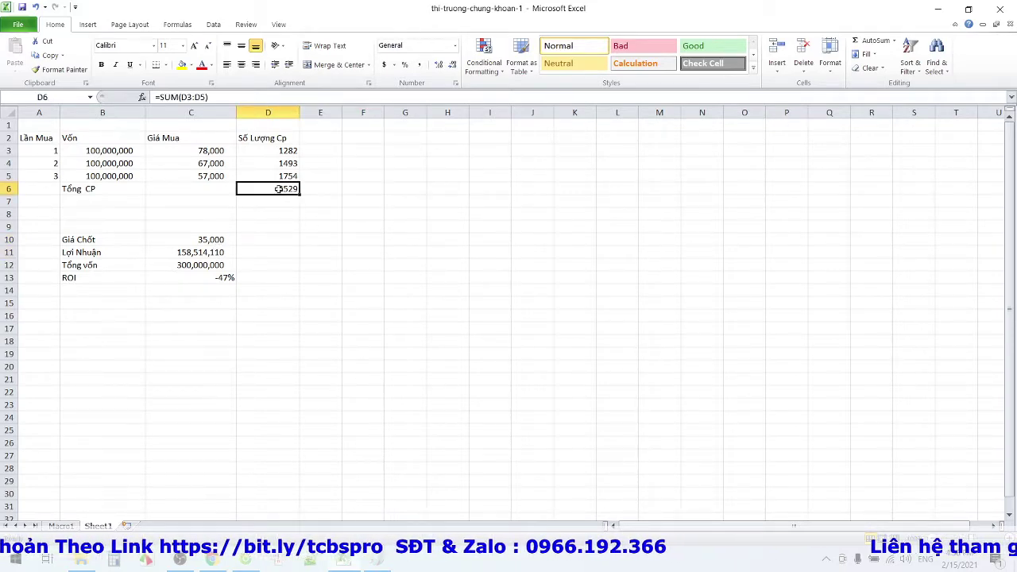
{"action": "left_click", "coordinate": [390, 307]}
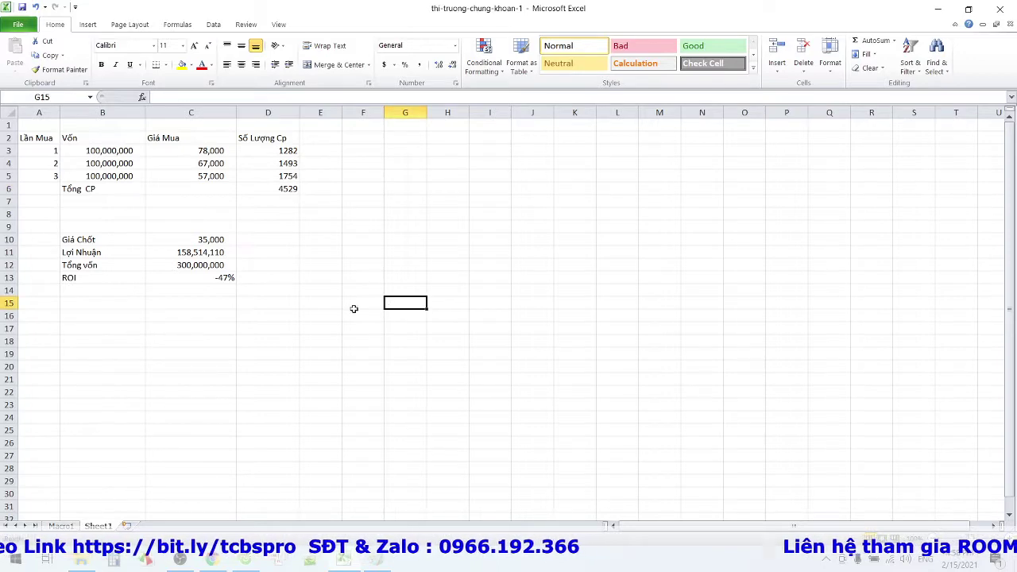
Step: Compare the Giá Chốt with the first Giá Mua and set the Giá Chốt in cell C10 to 78000
{"action": "left_click", "coordinate": [207, 241]}
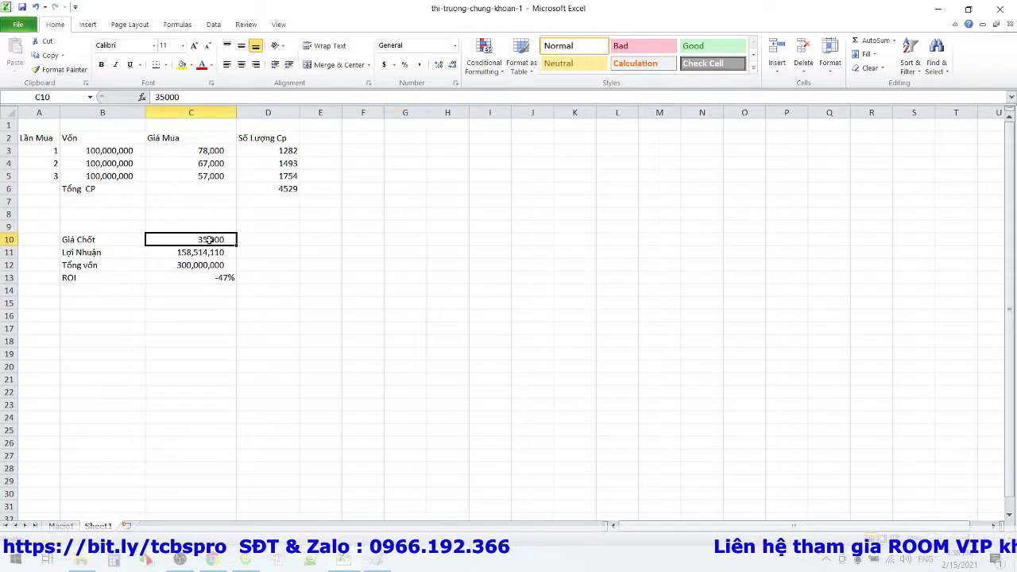
{"action": "left_click", "coordinate": [323, 278]}
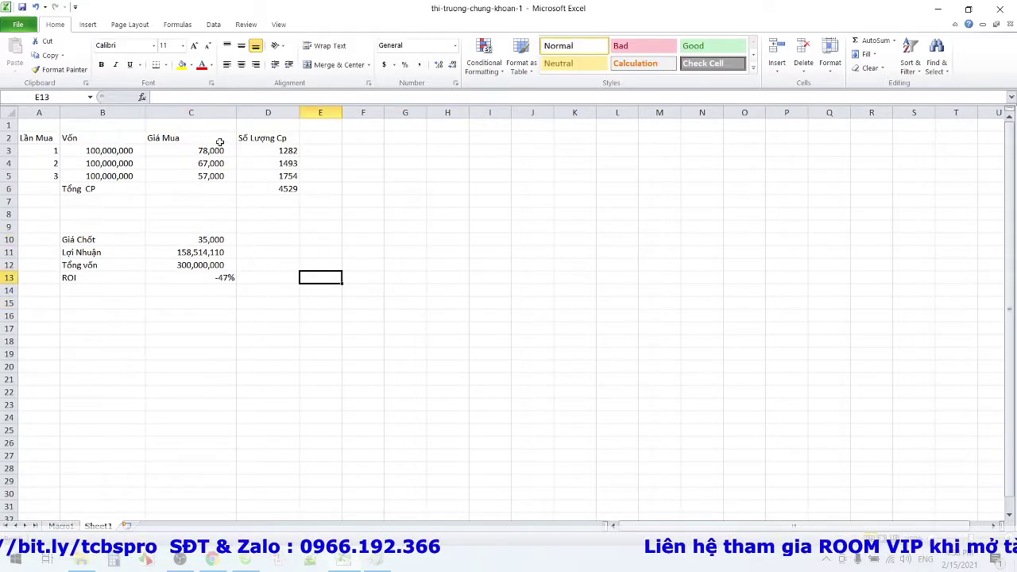
{"action": "left_click", "coordinate": [191, 151]}
{"action": "left_click", "coordinate": [339, 303]}
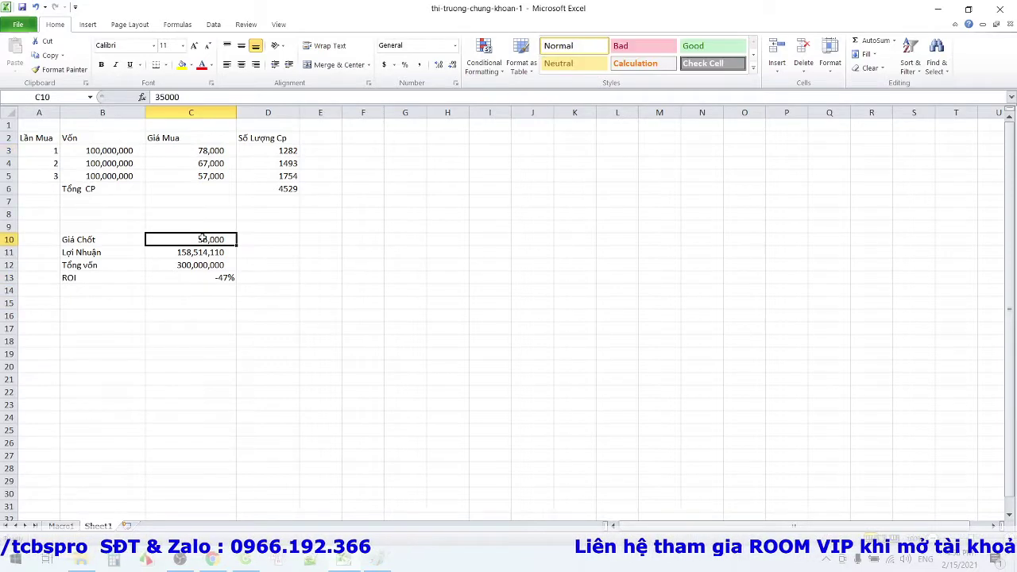
{"action": "double_click", "coordinate": [208, 239]}
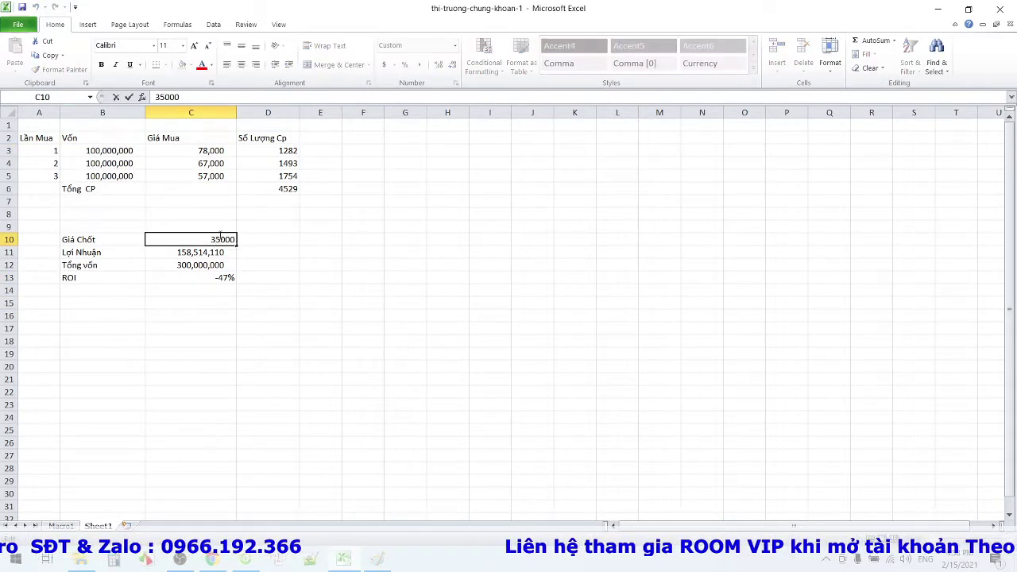
{"action": "key", "text": "BackSpace"}
{"action": "key", "text": "BackSpace"}
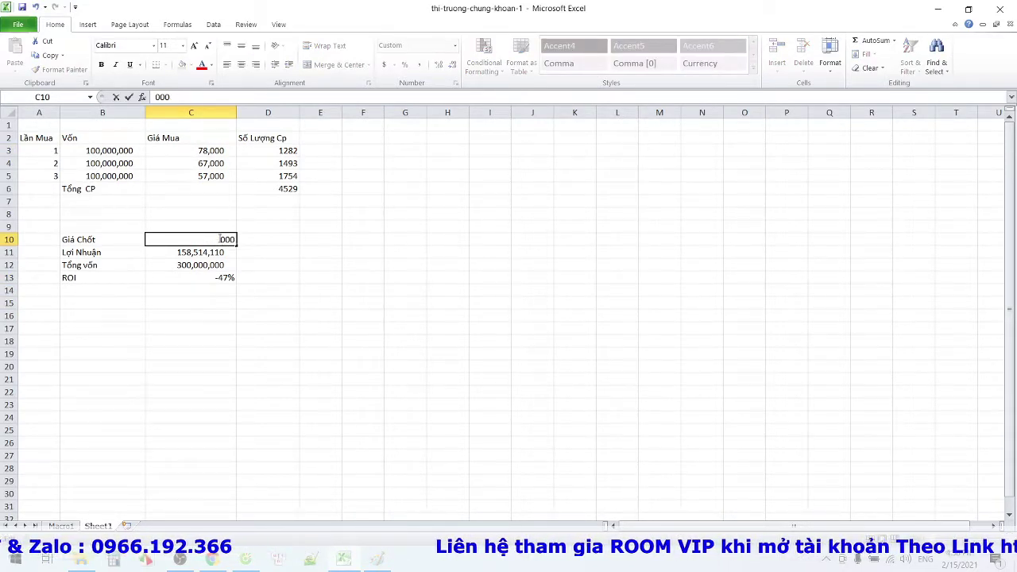
{"action": "left_click", "coordinate": [332, 332]}
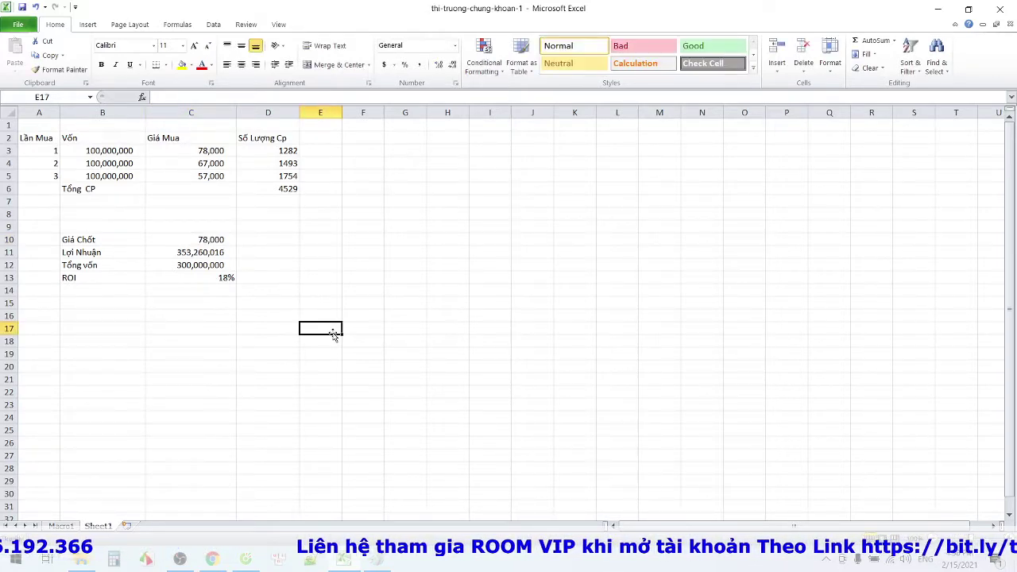
Step: Review the Giá Chốt in cell C10 and examine the ROI formula in cell C13
{"action": "left_click", "coordinate": [272, 321]}
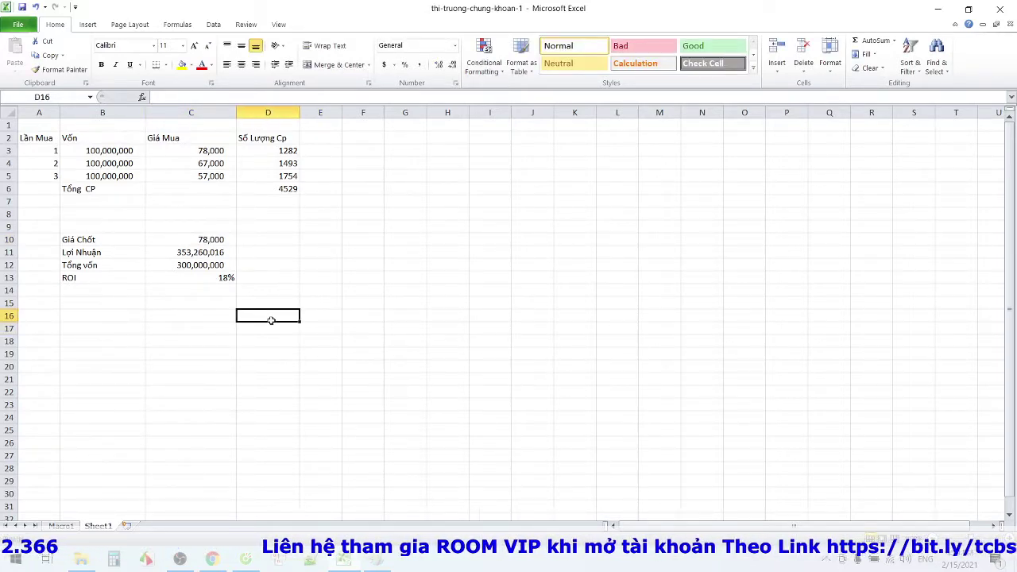
{"action": "left_click", "coordinate": [204, 238]}
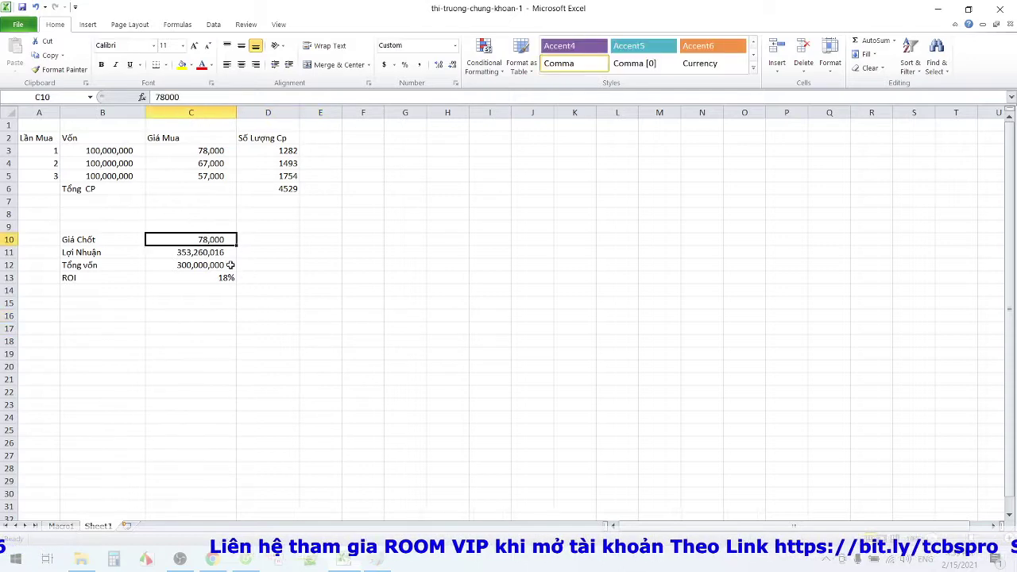
{"action": "left_click", "coordinate": [343, 331]}
{"action": "left_click", "coordinate": [198, 278]}
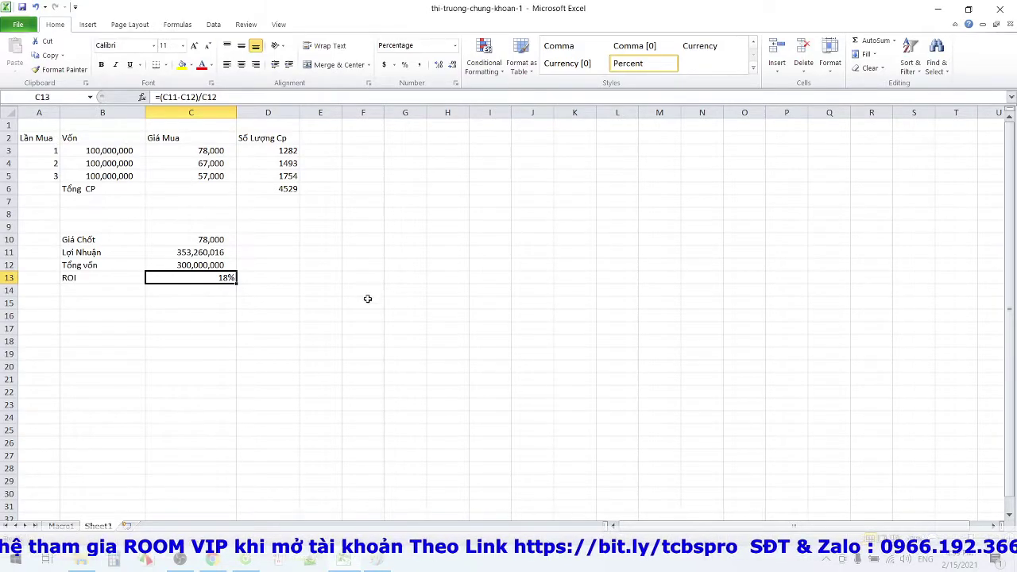
Step: Check the June 2020 peak on the FireAnt VCB chart in the browser, and set the Giá Chốt in Excel cell C10 to 89000
{"action": "left_click", "coordinate": [246, 560]}
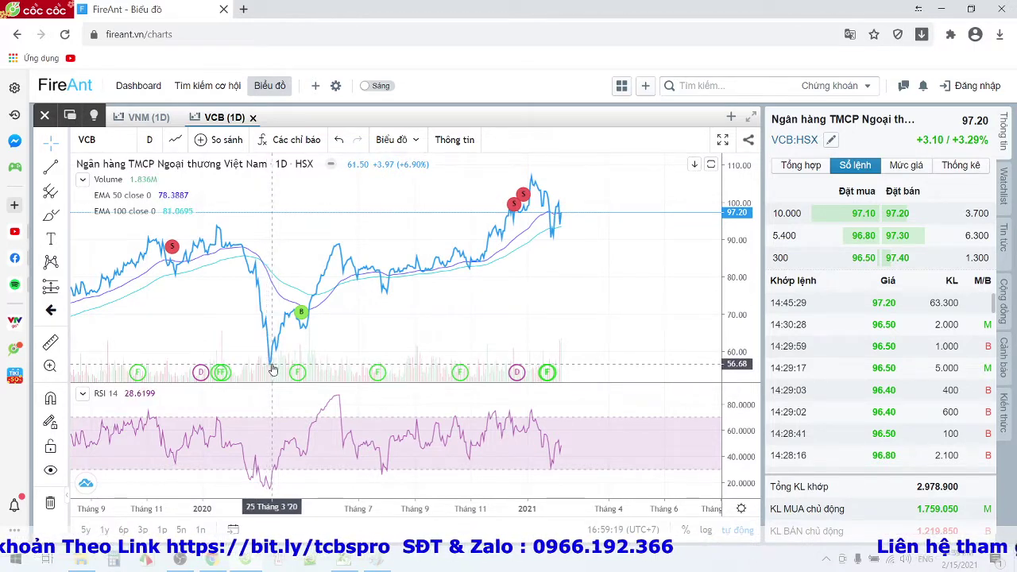
{"action": "mouse_move", "coordinate": [294, 313]}
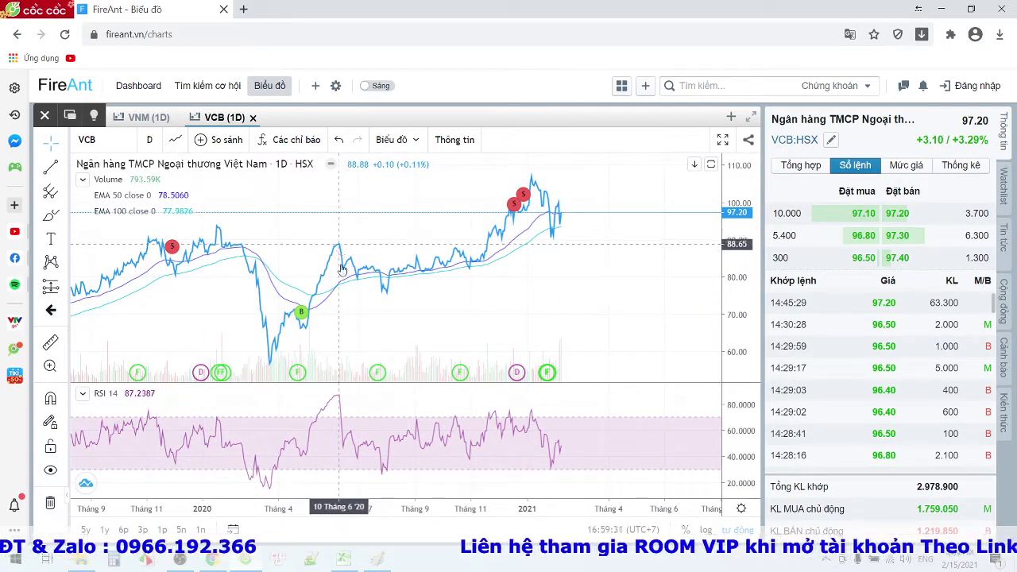
{"action": "left_click", "coordinate": [342, 560]}
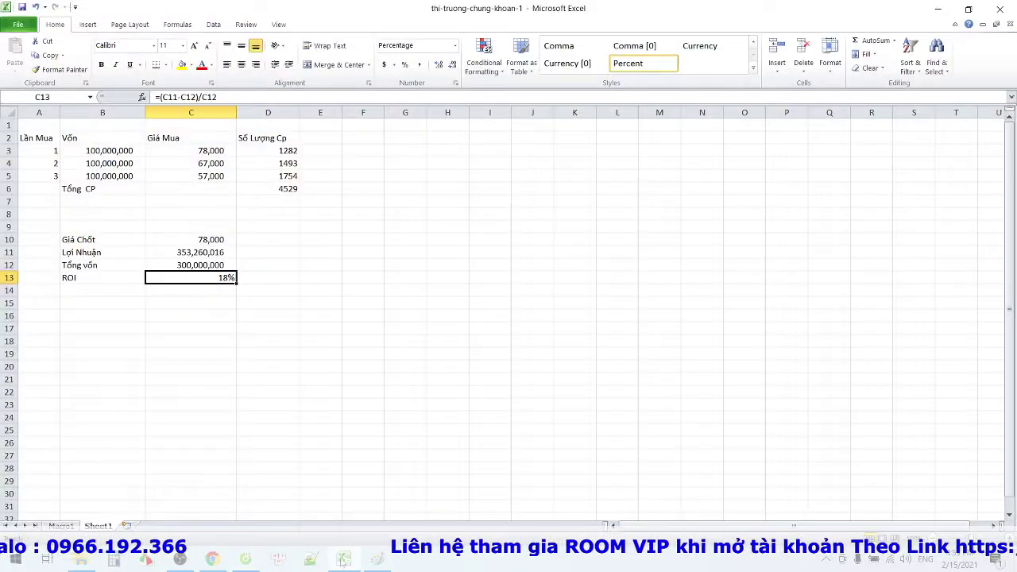
{"action": "left_click", "coordinate": [387, 327]}
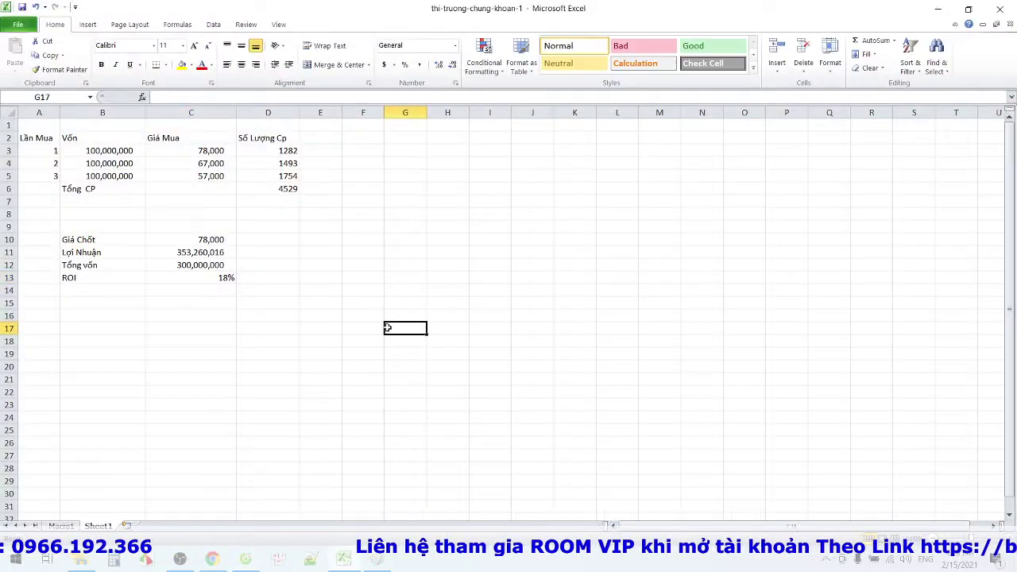
{"action": "double_click", "coordinate": [210, 239]}
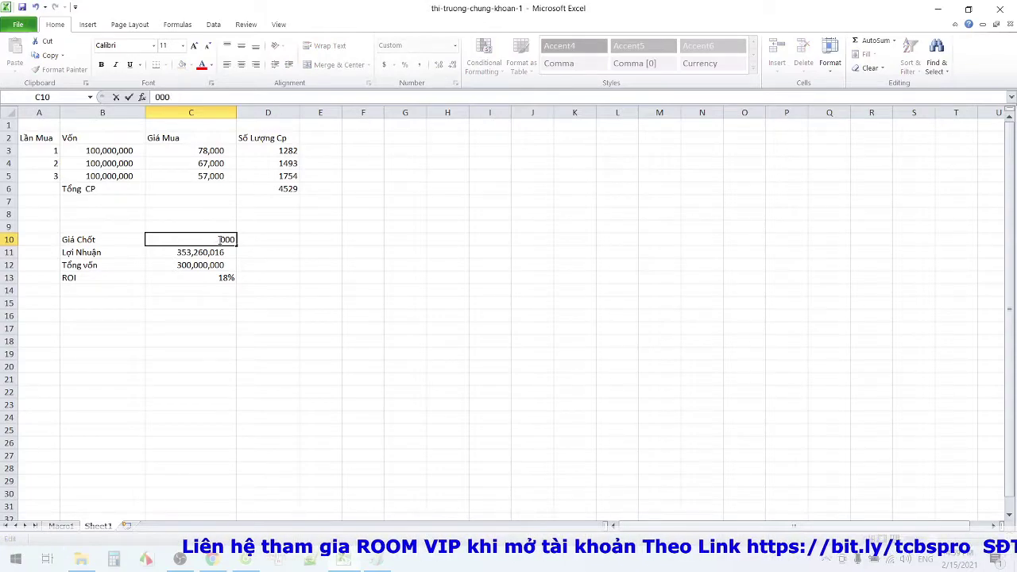
{"action": "left_click", "coordinate": [319, 330]}
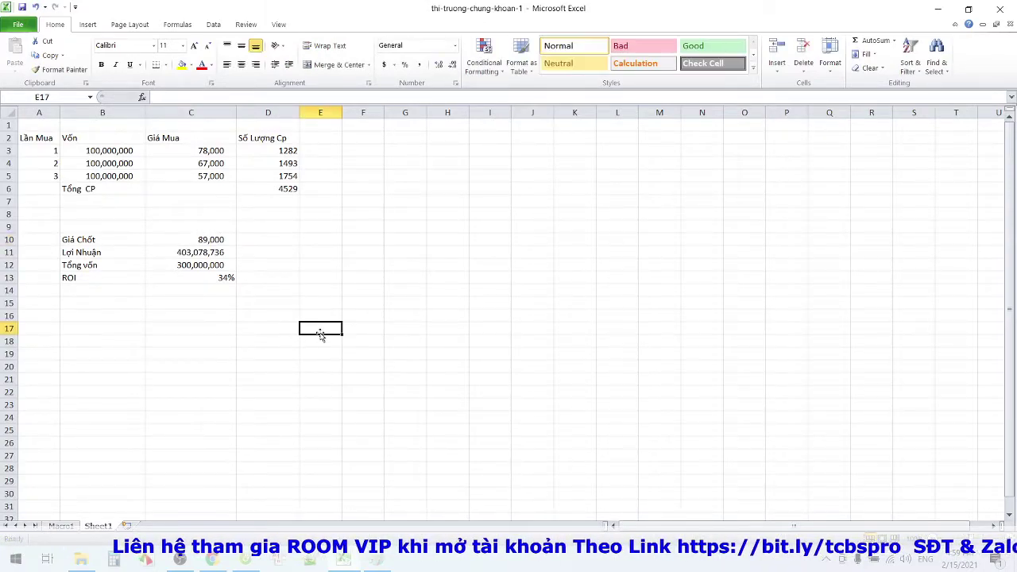
Step: Examine the ROI in cell C13 for the Giá Chốt of 89,000
{"action": "left_click", "coordinate": [210, 242]}
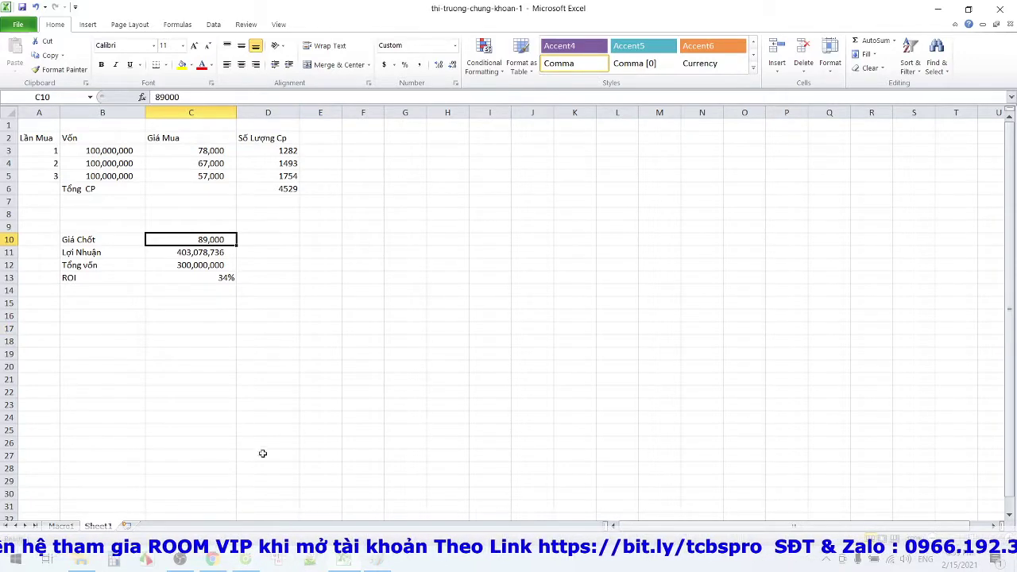
{"action": "left_click", "coordinate": [295, 395]}
{"action": "left_click", "coordinate": [195, 278]}
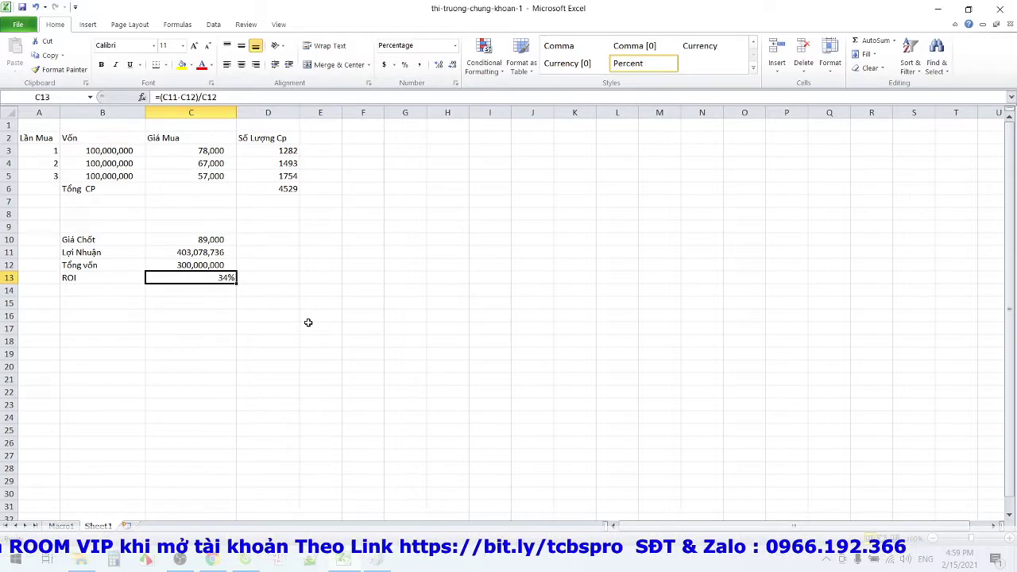
{"action": "left_click", "coordinate": [308, 324]}
{"action": "left_click", "coordinate": [216, 278]}
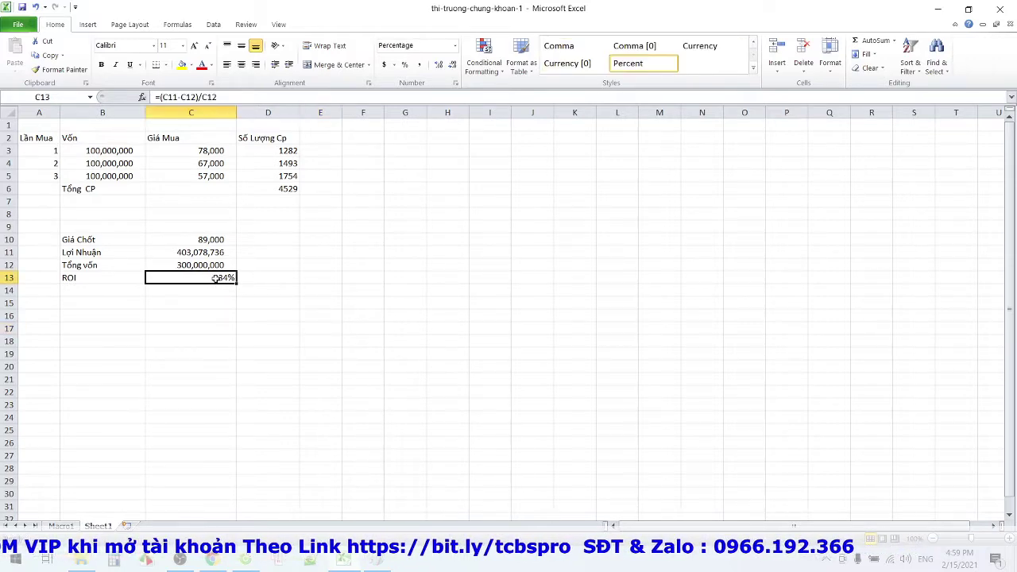
{"action": "left_click", "coordinate": [382, 298]}
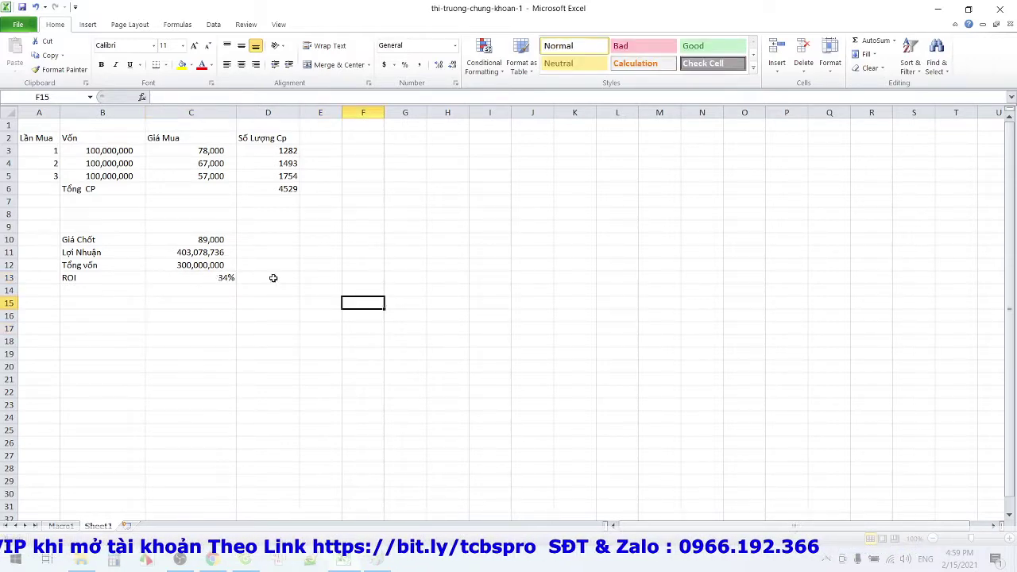
Step: Set the Giá Chốt in cell C10 to 67000 to match the second Giá Mua, and compare it with cell C4
{"action": "left_click", "coordinate": [211, 160]}
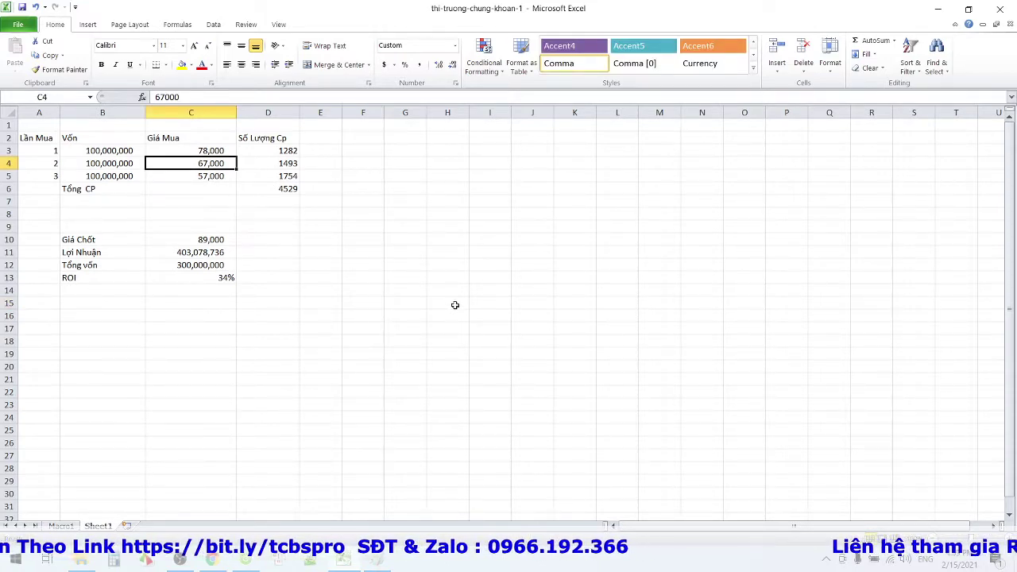
{"action": "left_click", "coordinate": [453, 304]}
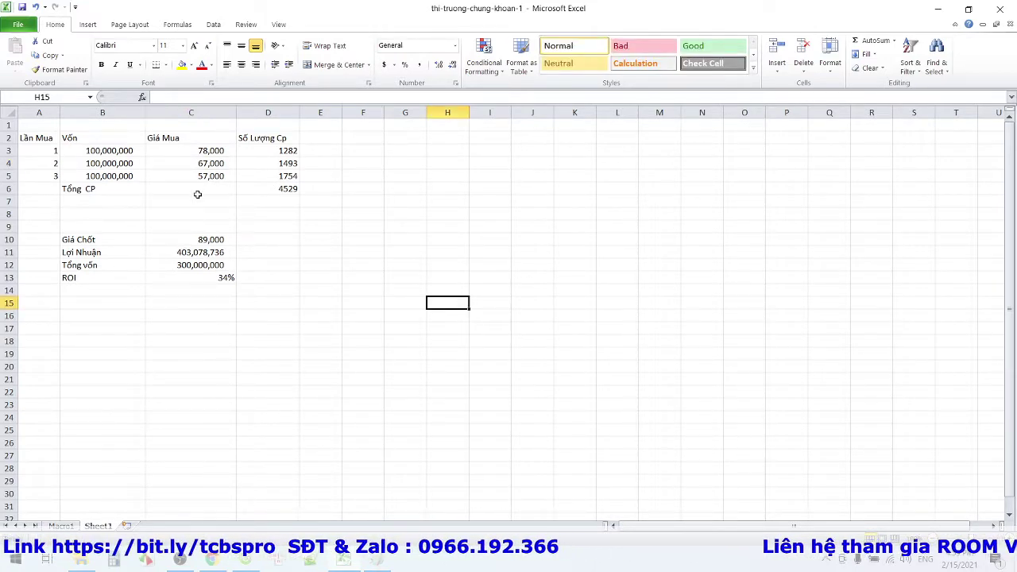
{"action": "left_click", "coordinate": [194, 237]}
{"action": "double_click", "coordinate": [213, 239]}
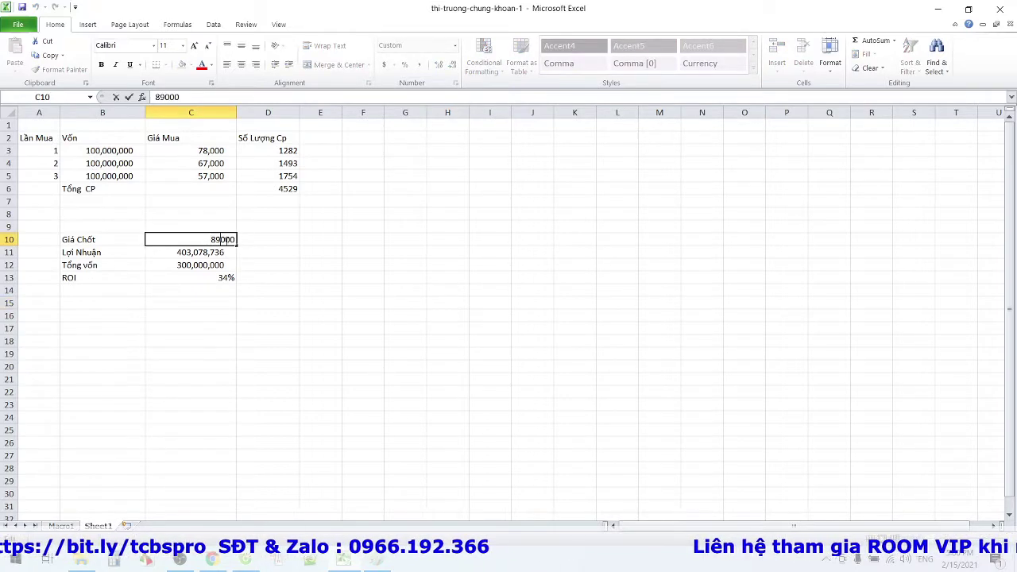
{"action": "key", "text": "BackSpace"}
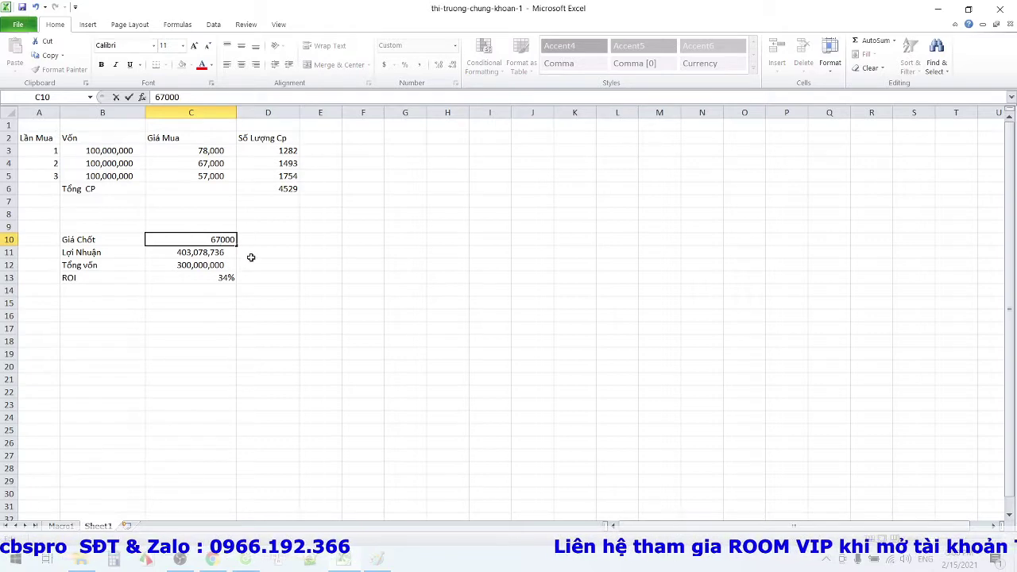
{"action": "left_click", "coordinate": [278, 304]}
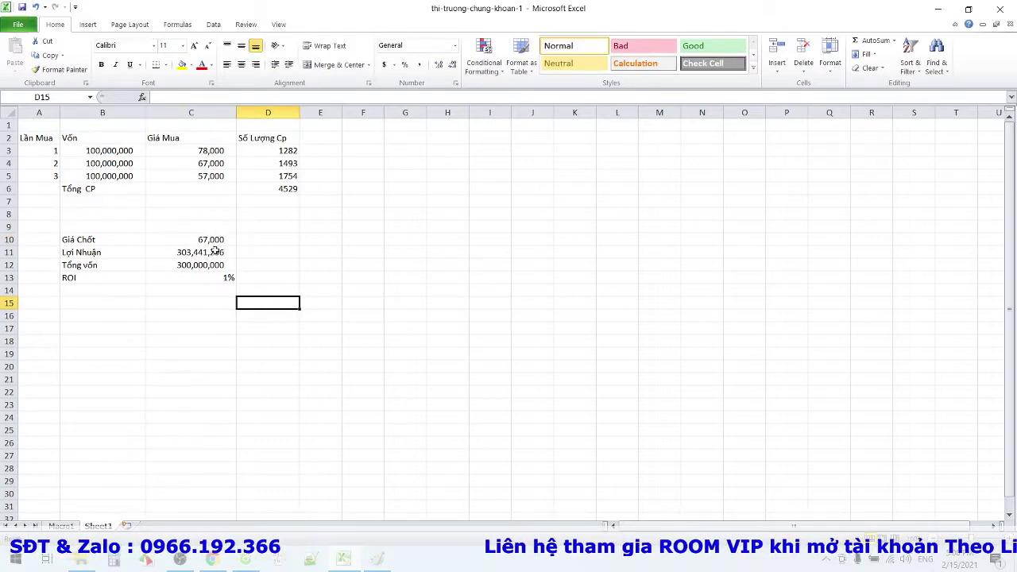
{"action": "left_click", "coordinate": [208, 165]}
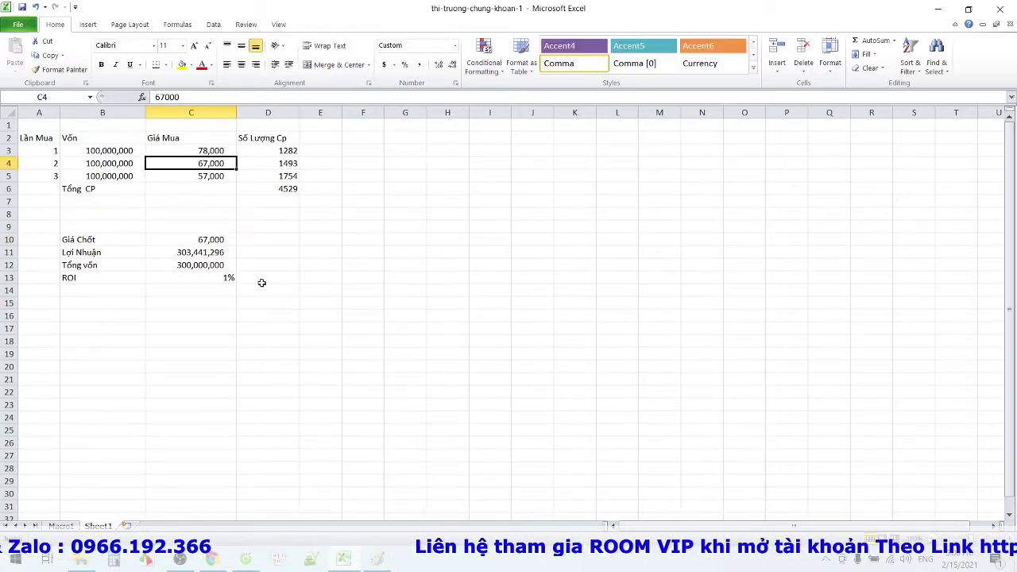
Step: Review the Giá Chốt, Tổng vốn and Lợi Nhuận formula in cells C10 to C12, and the Vốn amounts in cells B3 to B5
{"action": "left_click", "coordinate": [262, 282]}
{"action": "left_click", "coordinate": [189, 240]}
{"action": "left_click", "coordinate": [198, 264]}
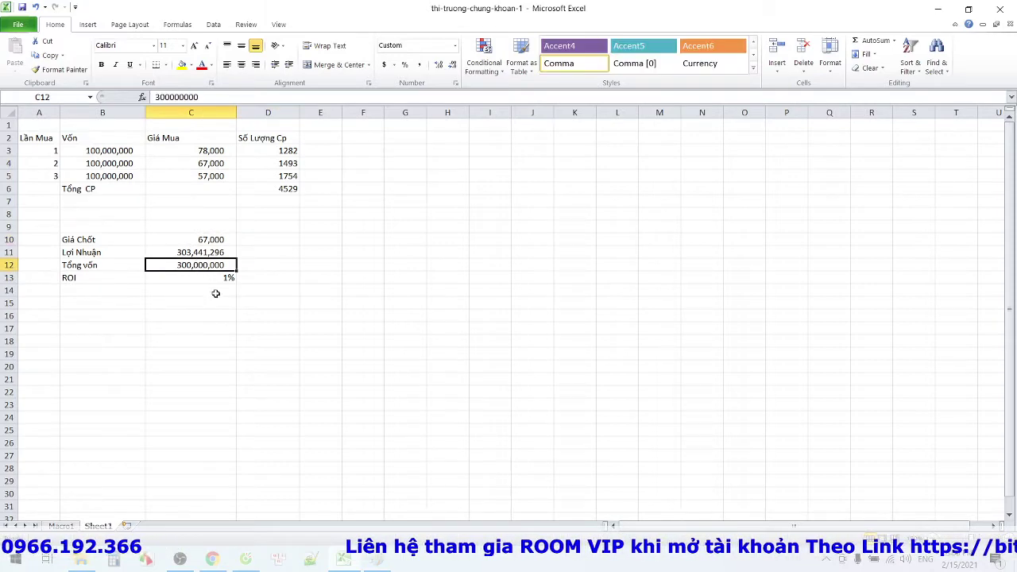
{"action": "left_click", "coordinate": [198, 252]}
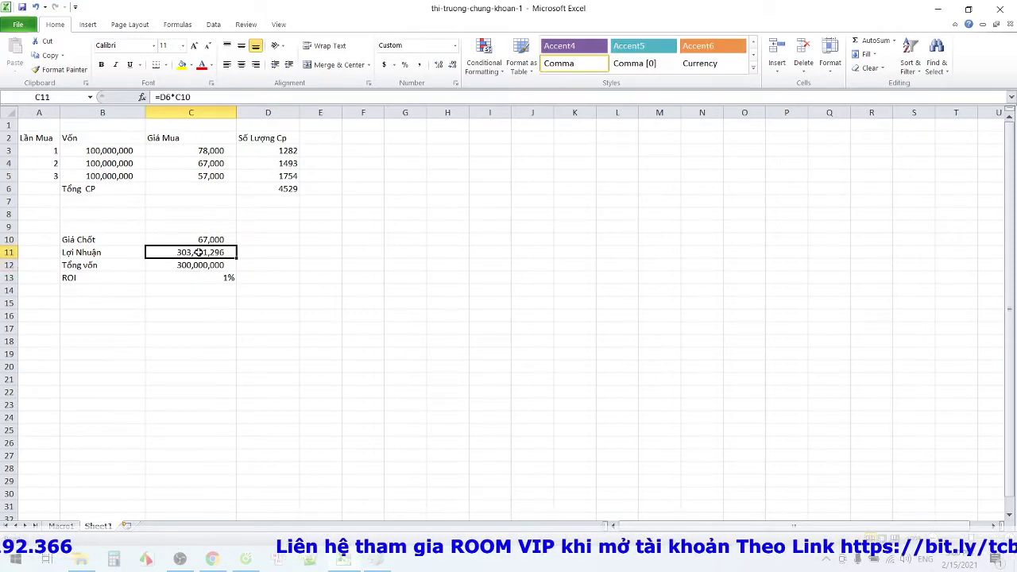
{"action": "left_click", "coordinate": [419, 302]}
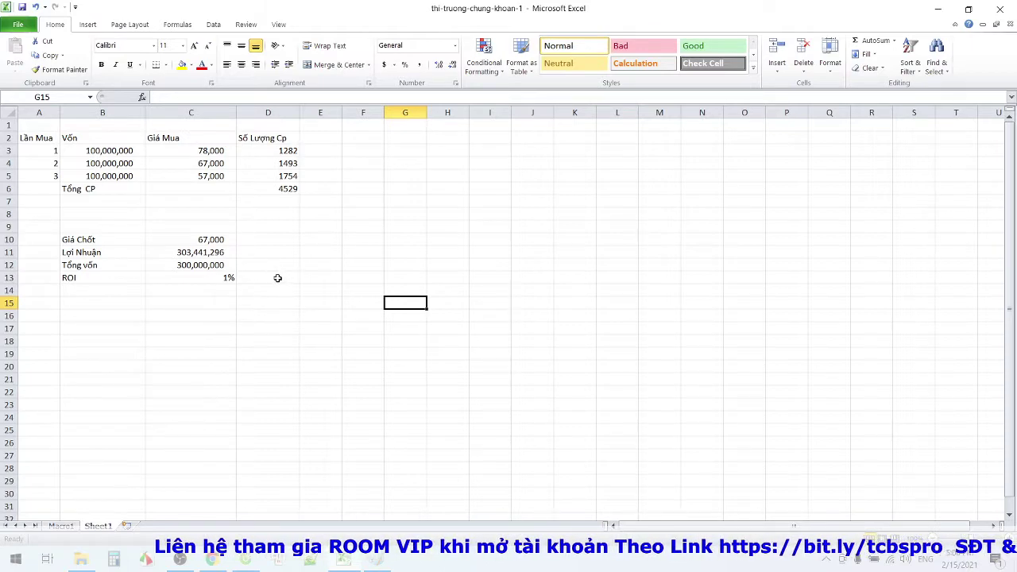
{"action": "left_click", "coordinate": [232, 338]}
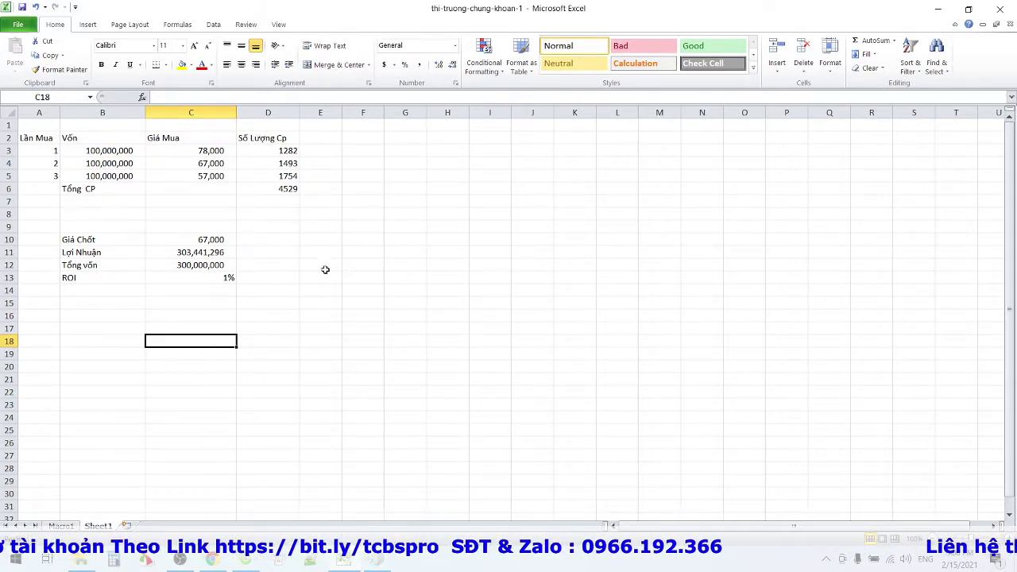
{"action": "left_click", "coordinate": [109, 152]}
{"action": "left_click", "coordinate": [115, 164]}
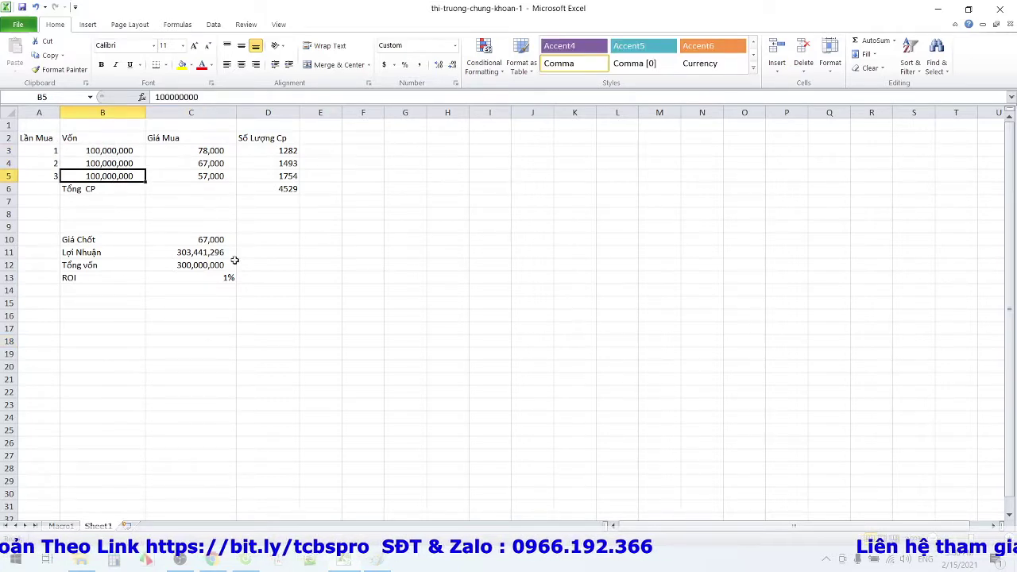
{"action": "left_click", "coordinate": [415, 266]}
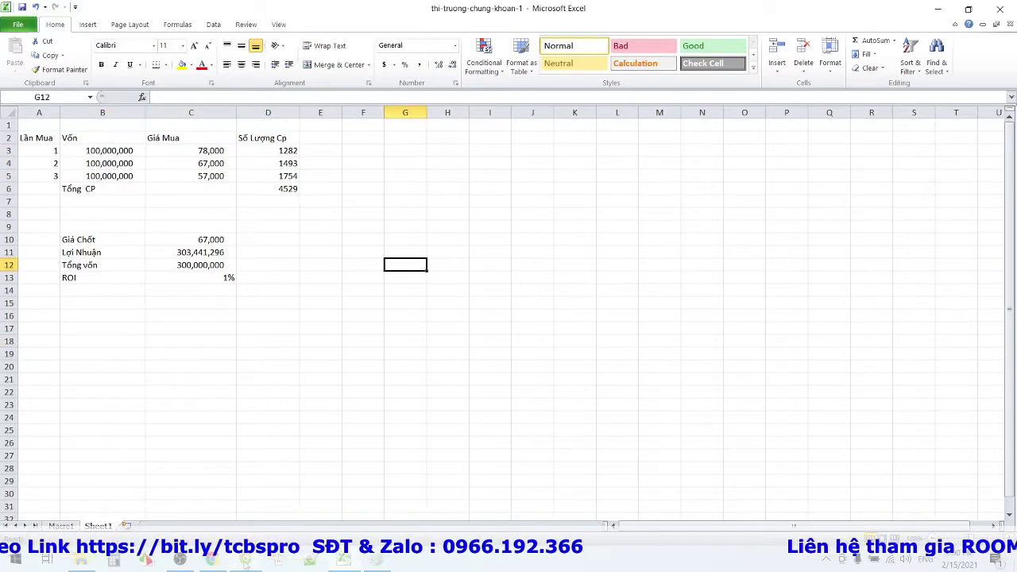
Step: Review the VCB price history around June 2020 on the FireAnt chart in the browser, and return to the Excel worksheet
{"action": "left_click", "coordinate": [247, 477]}
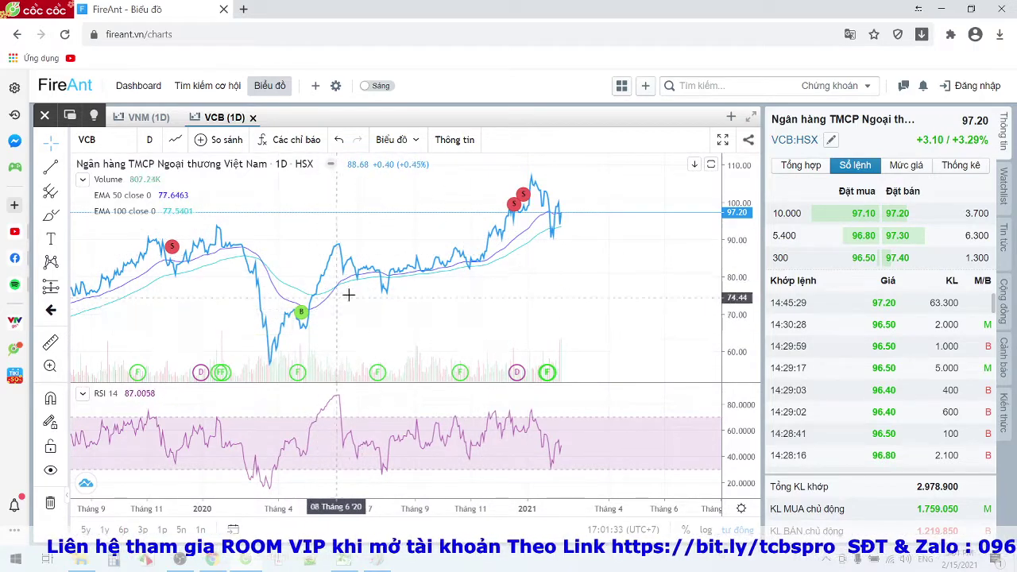
{"action": "left_click", "coordinate": [343, 560]}
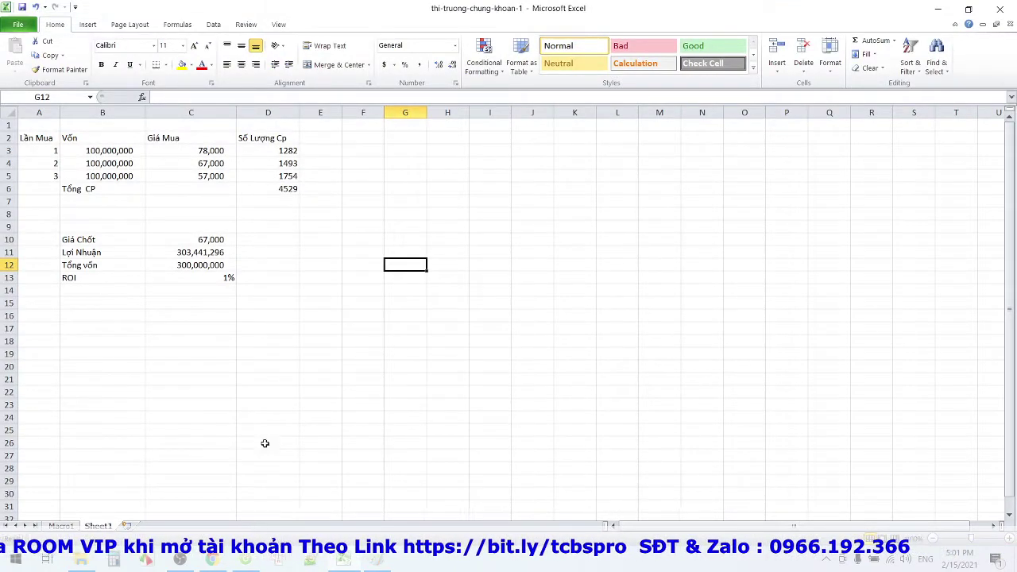
{"action": "left_click", "coordinate": [309, 354]}
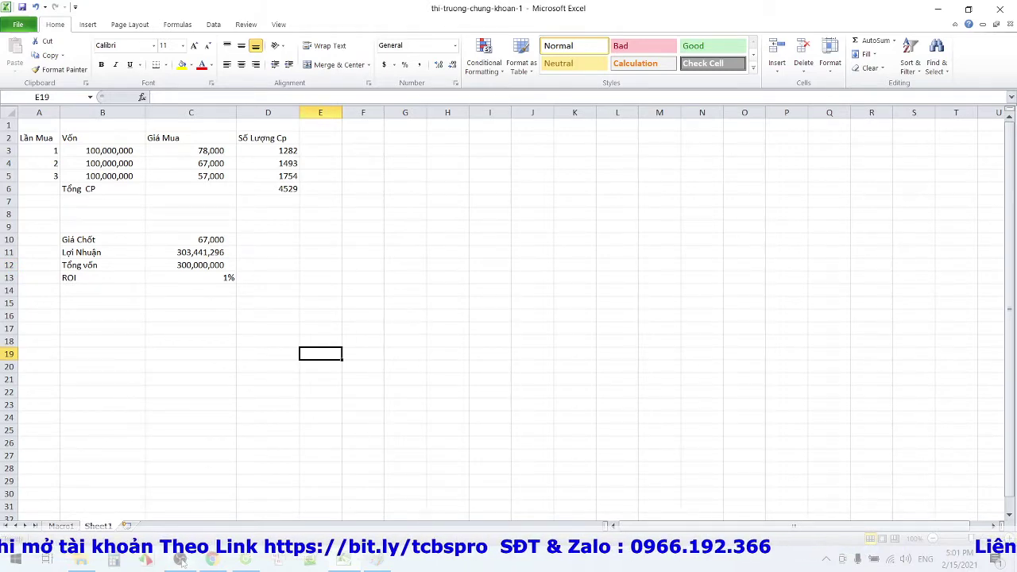
{"action": "mouse_move", "coordinate": [182, 560]}
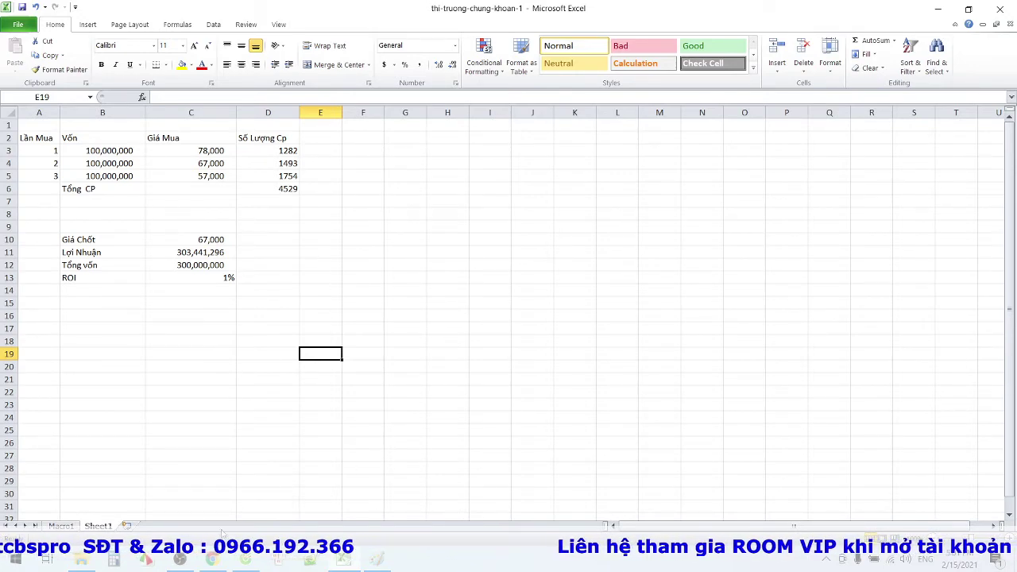
{"action": "left_click", "coordinate": [278, 560]}
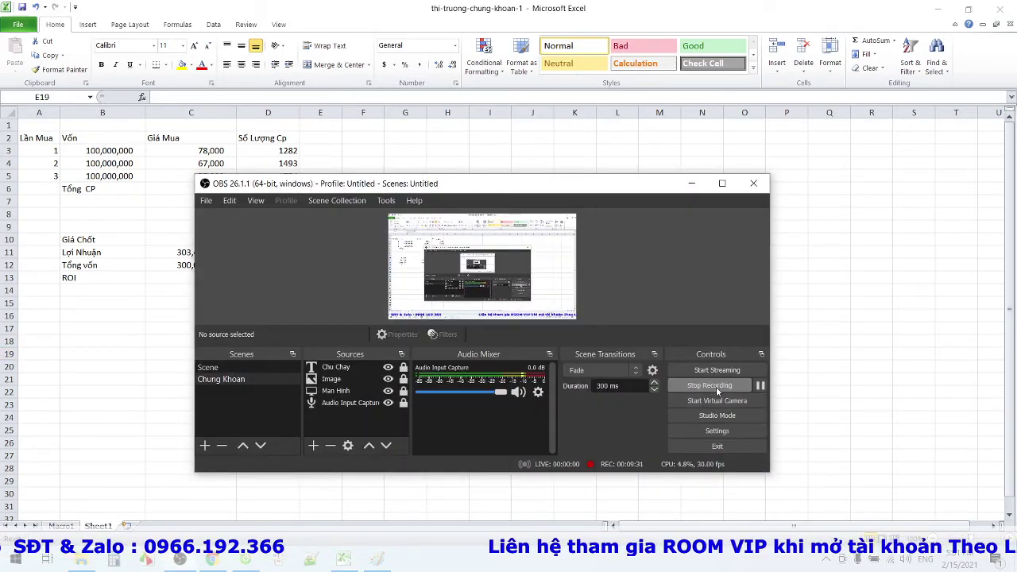